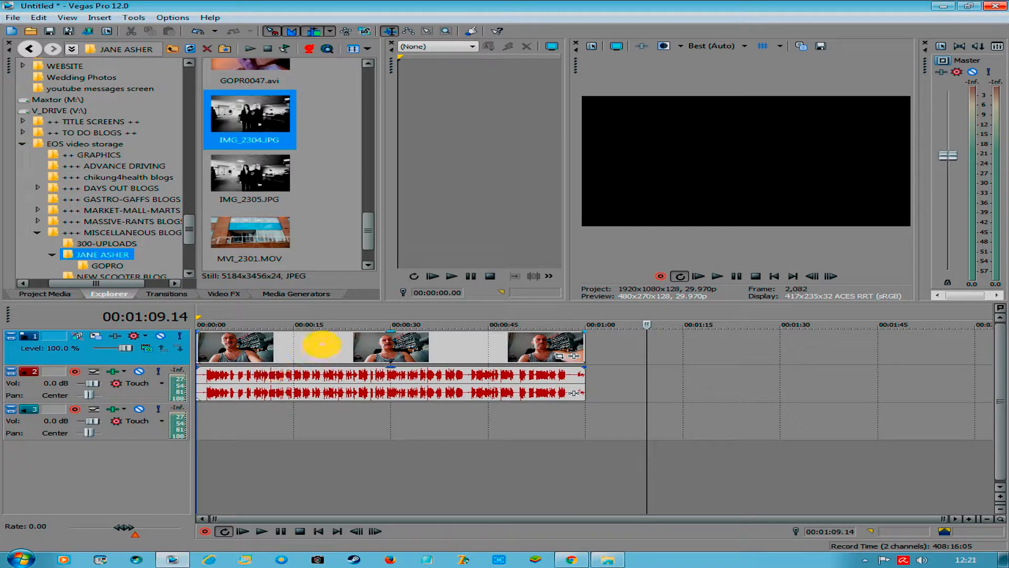
- Play the clip from 00:00:15.20 to locate the word in the speech that needs silencing
click(297, 347)
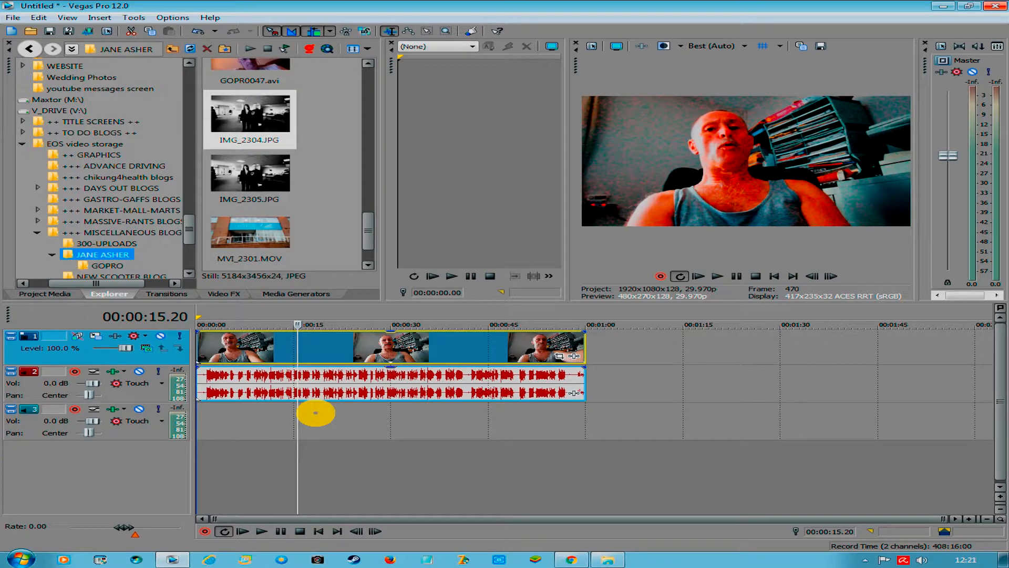
key(space)
key(space)
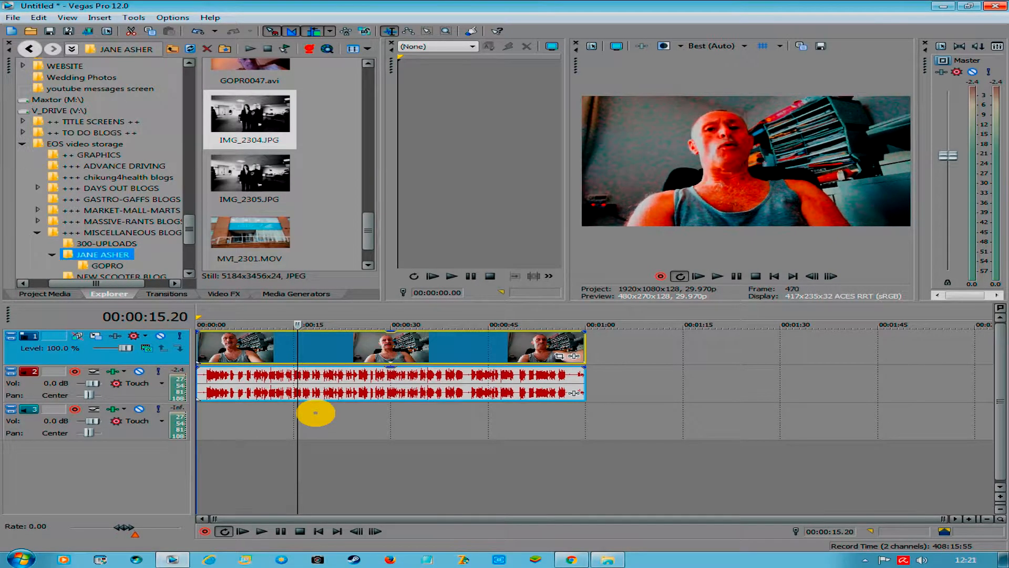
key(space)
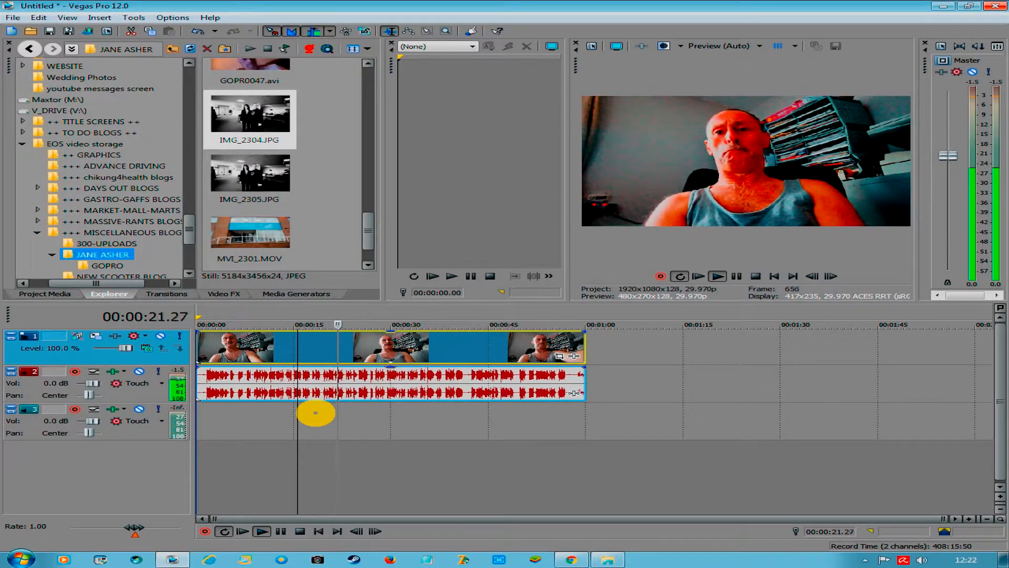
key(Return)
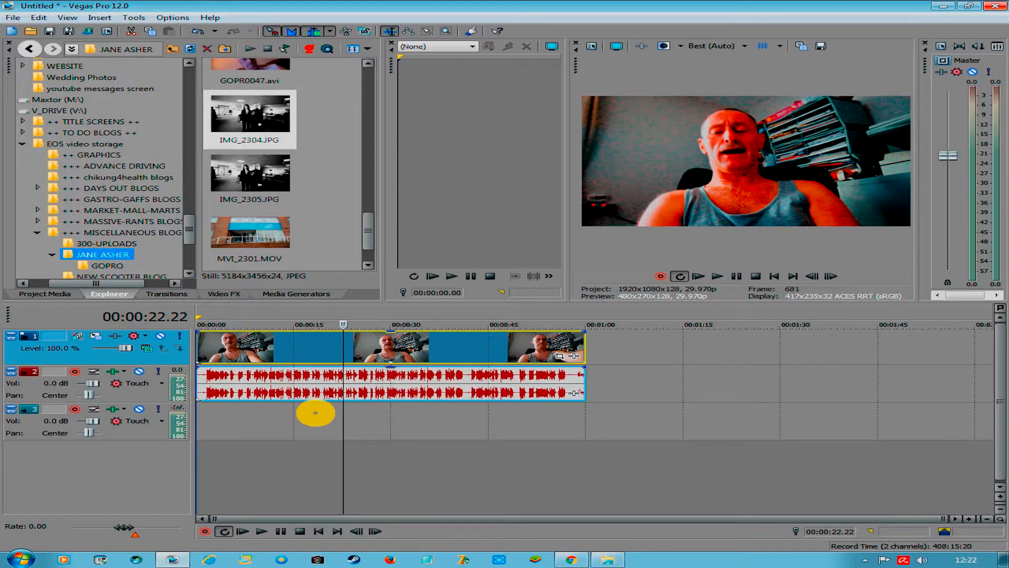
key(space)
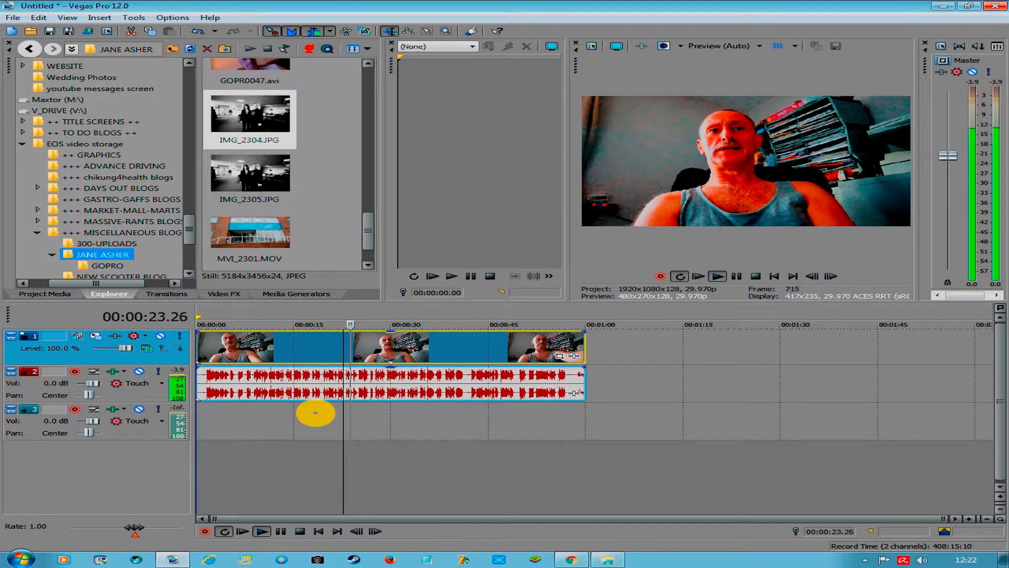
key(space)
key(space)
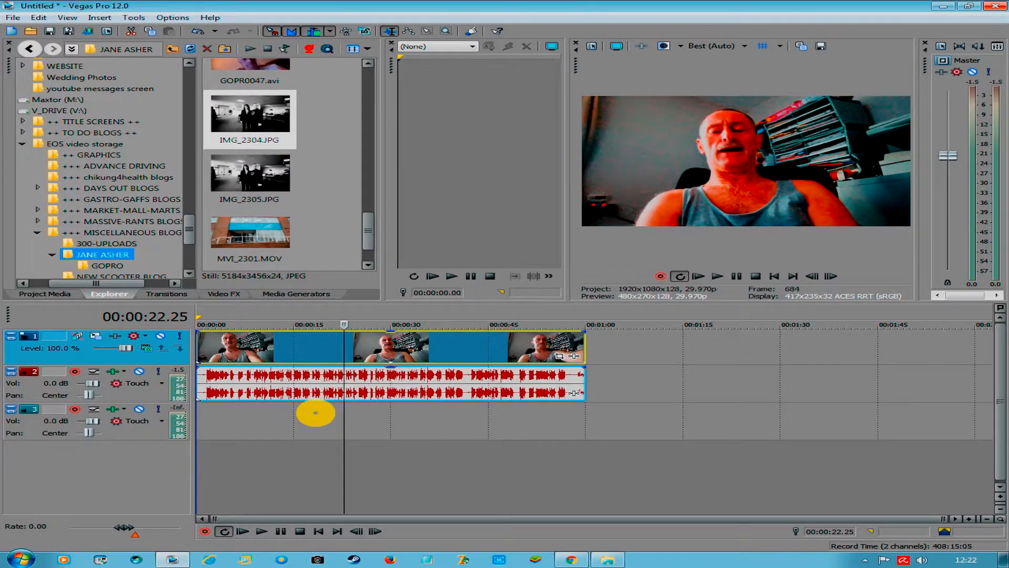
- Narrow down the word around 00:00:23.28 on the enlarged waveform and listen again from 00:00:23.08
key(Left)
key(Left)
key(Left)
key(Left)
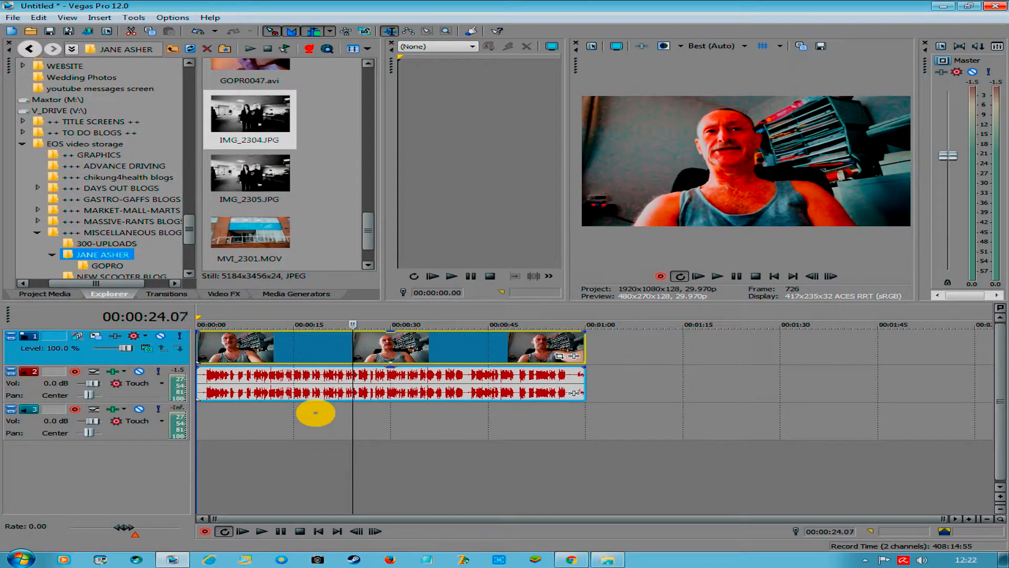
key(Left)
key(Left)
key(Left)
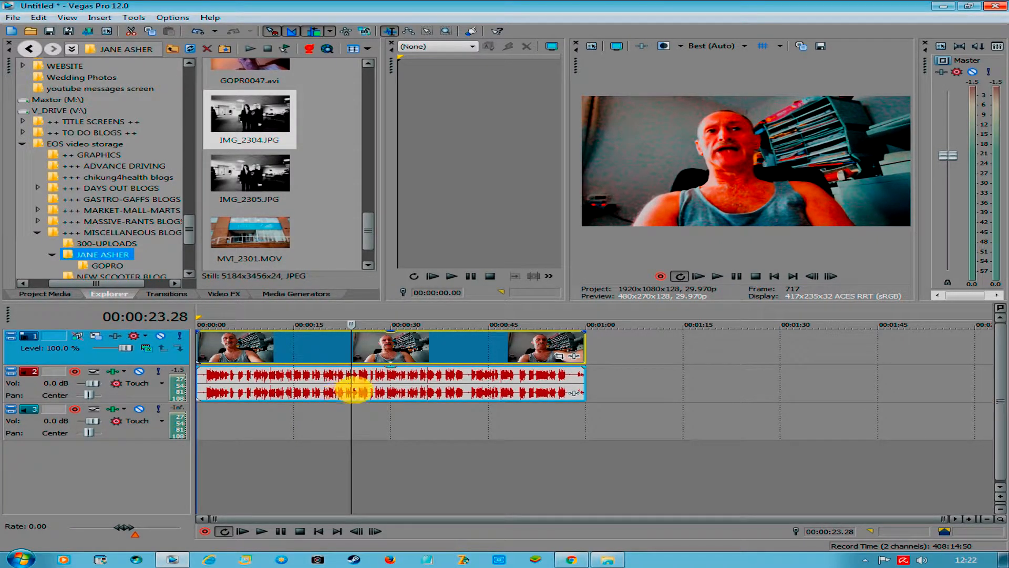
key(Up)
key(Up)
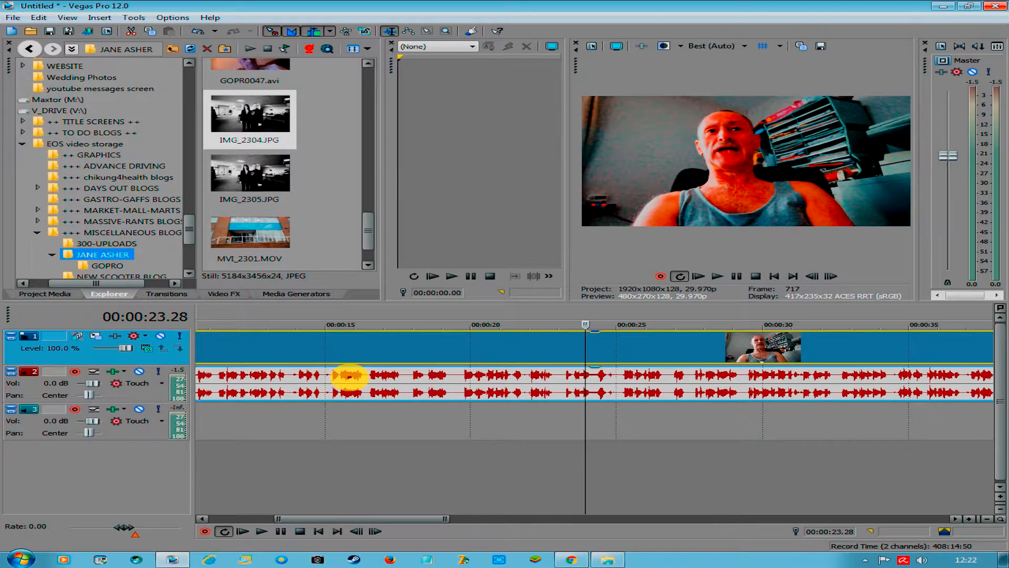
key(Up)
key(Up)
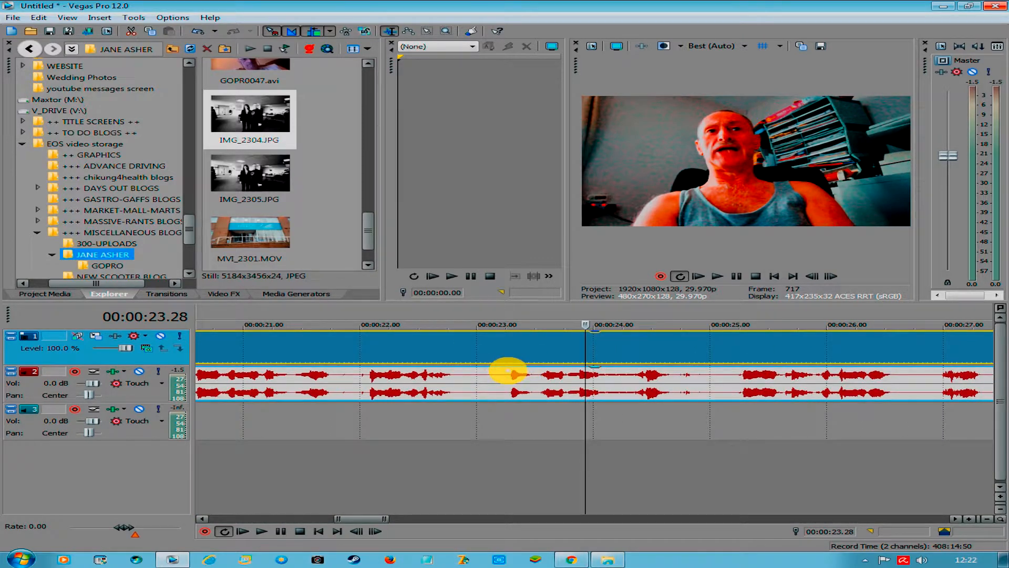
click(507, 374)
key(space)
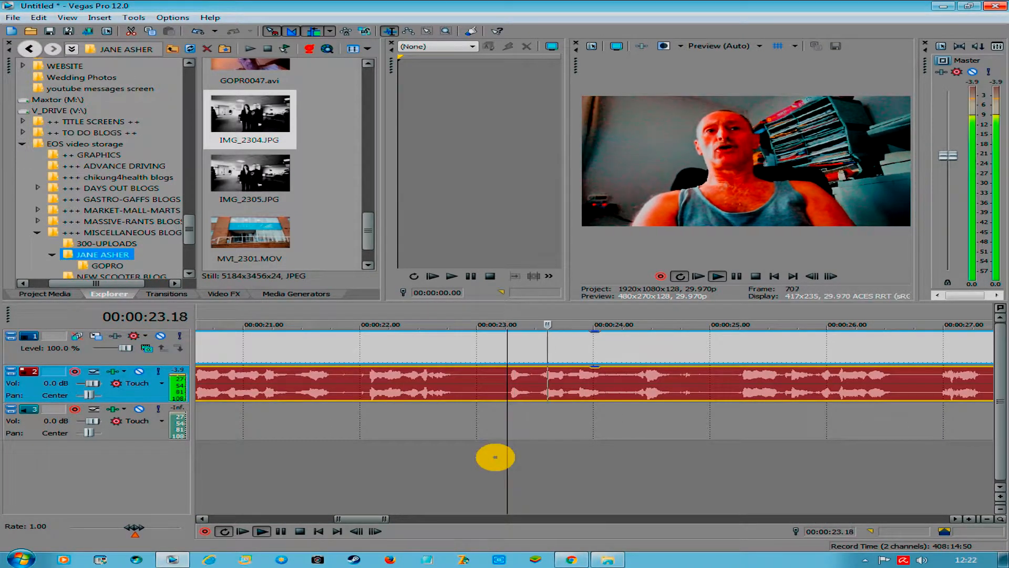
key(space)
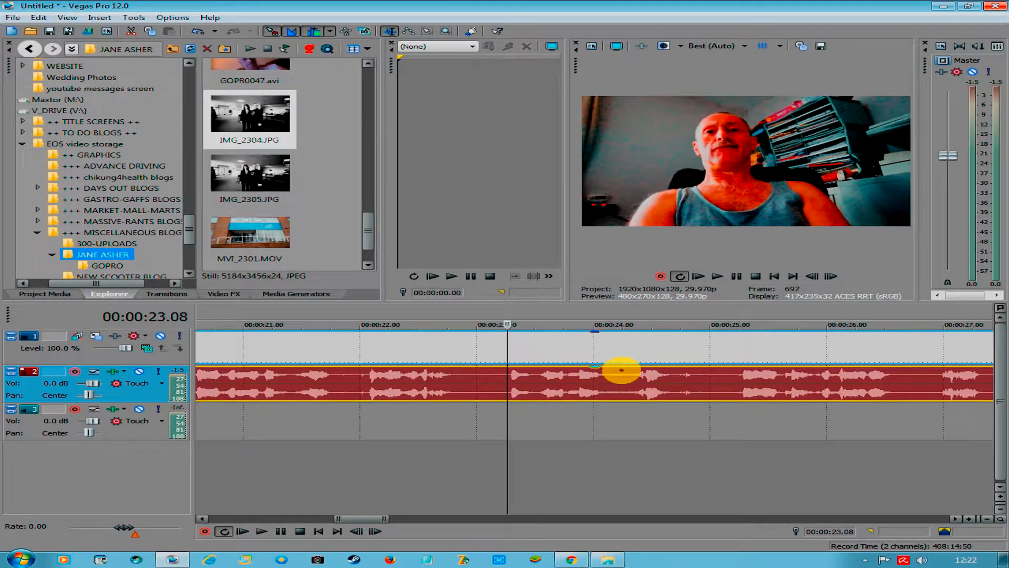
- Audition the audio just after 24 seconds and split the video and audio clip at 00:00:24.11
click(631, 361)
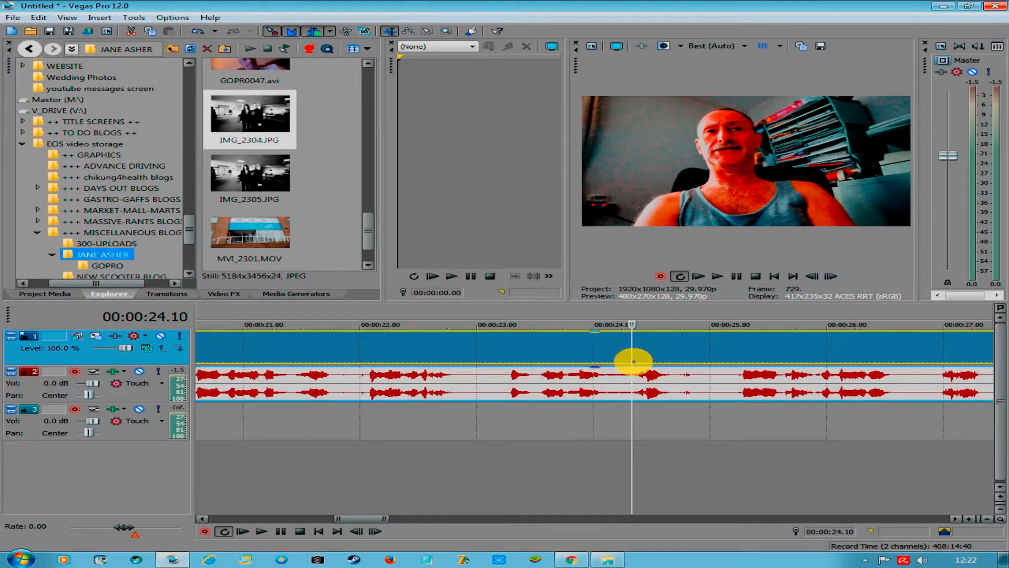
key(space)
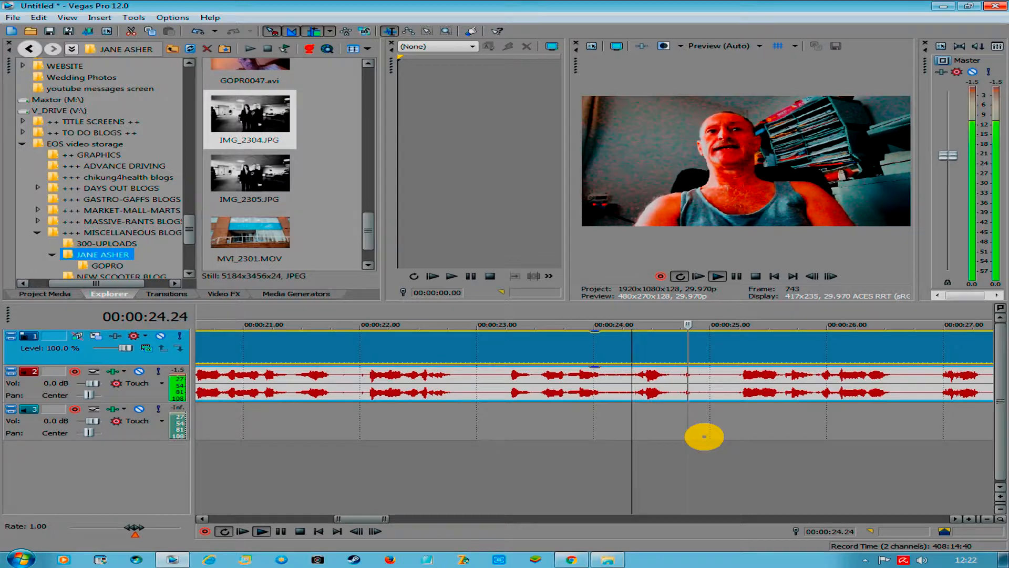
key(space)
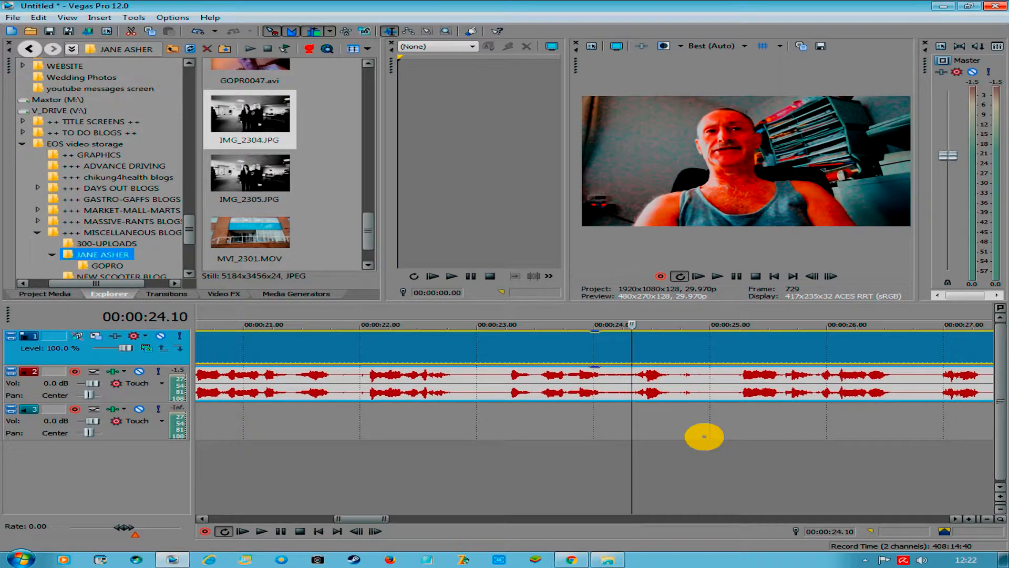
key(space)
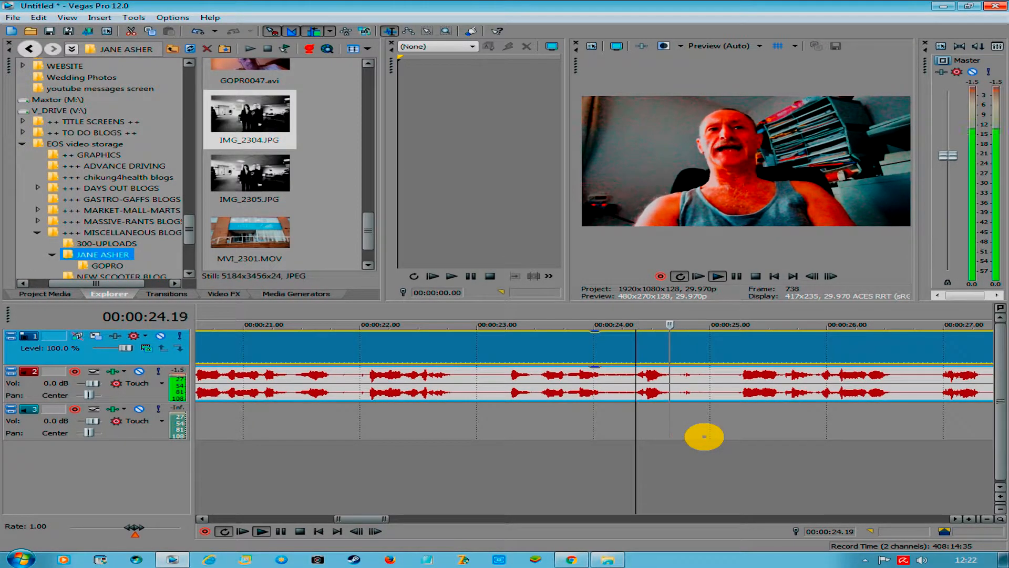
key(space)
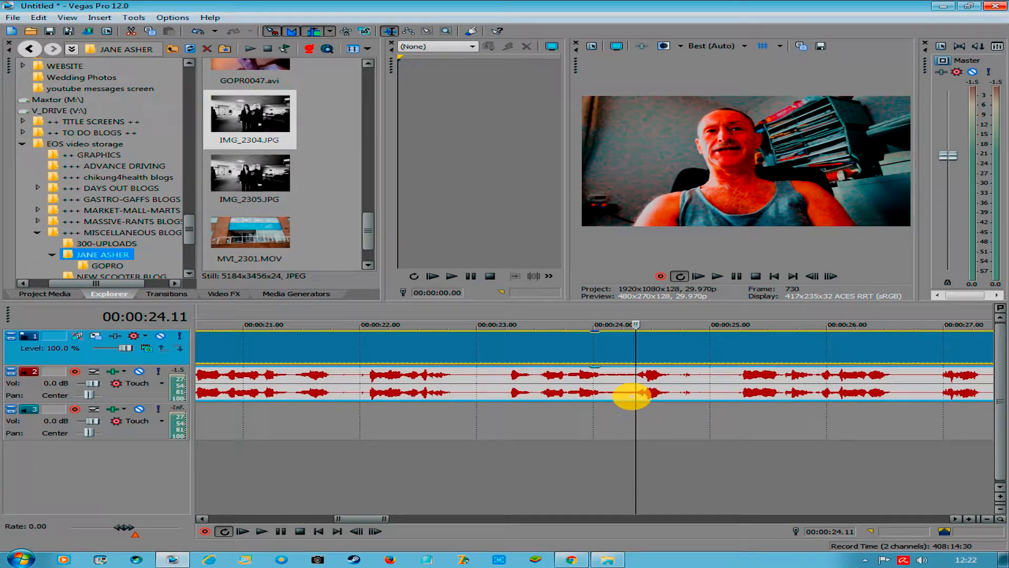
click(635, 392)
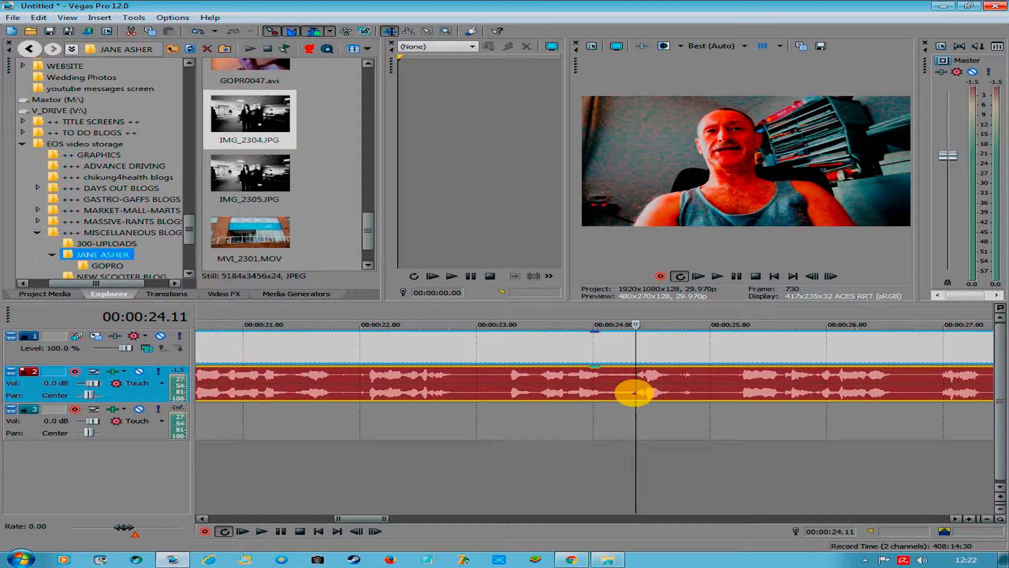
key(ctrl+Home)
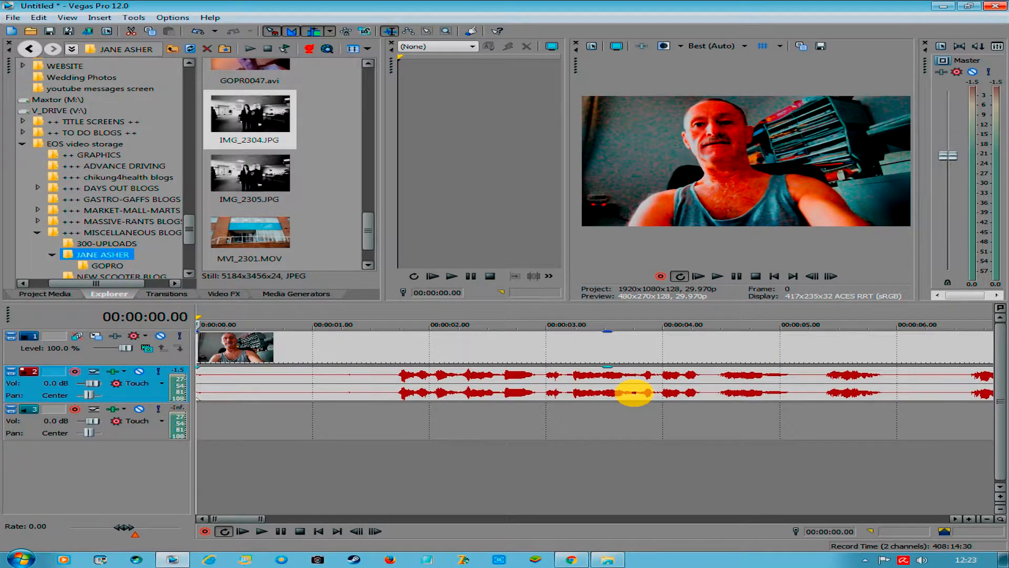
- Return to the new cut and play across it from 00:00:24.09 to check where the word begins
scroll(635, 392, down, 3)
scroll(635, 392, down, 3)
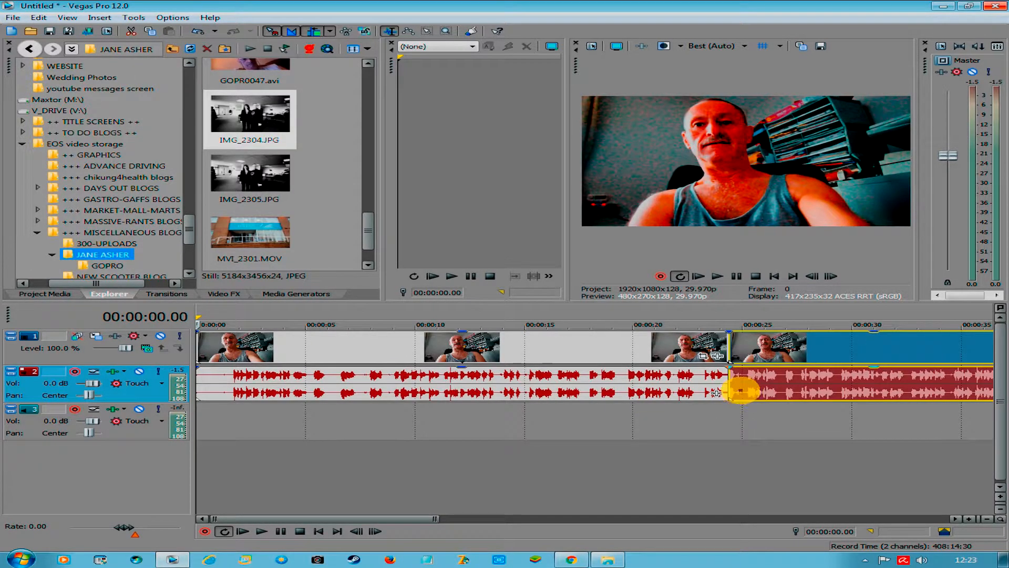
click(736, 391)
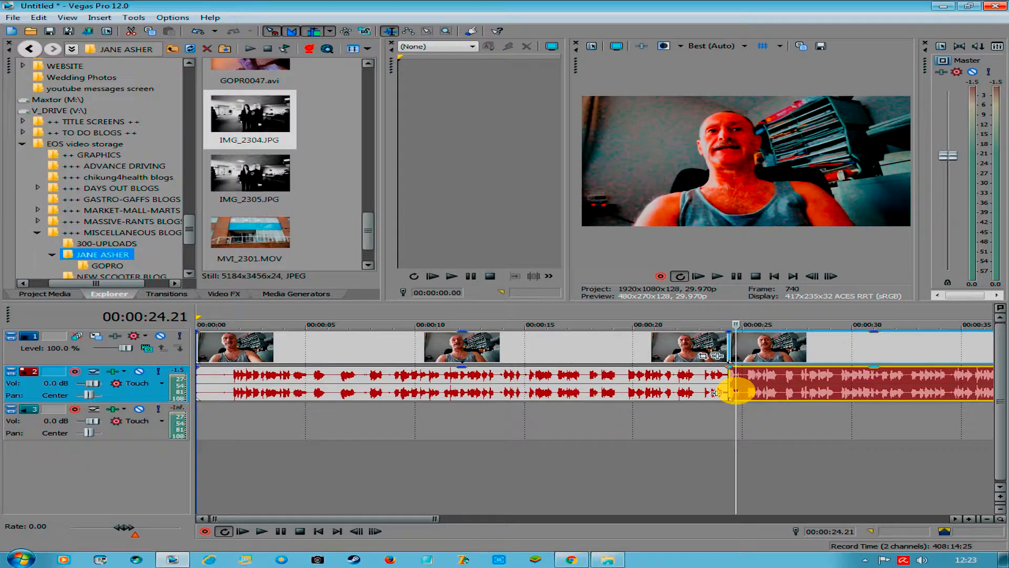
scroll(736, 392, up, 6)
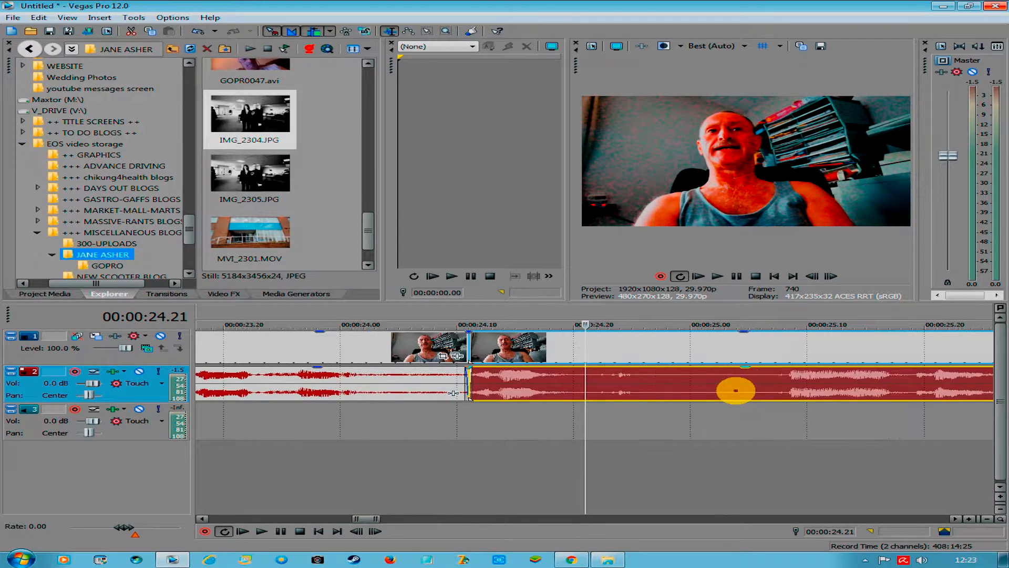
key(Left)
key(Left)
key(Left)
key(Left)
key(Left)
key(Left)
key(Left)
key(Left)
key(Left)
key(Left)
key(Left)
key(Left)
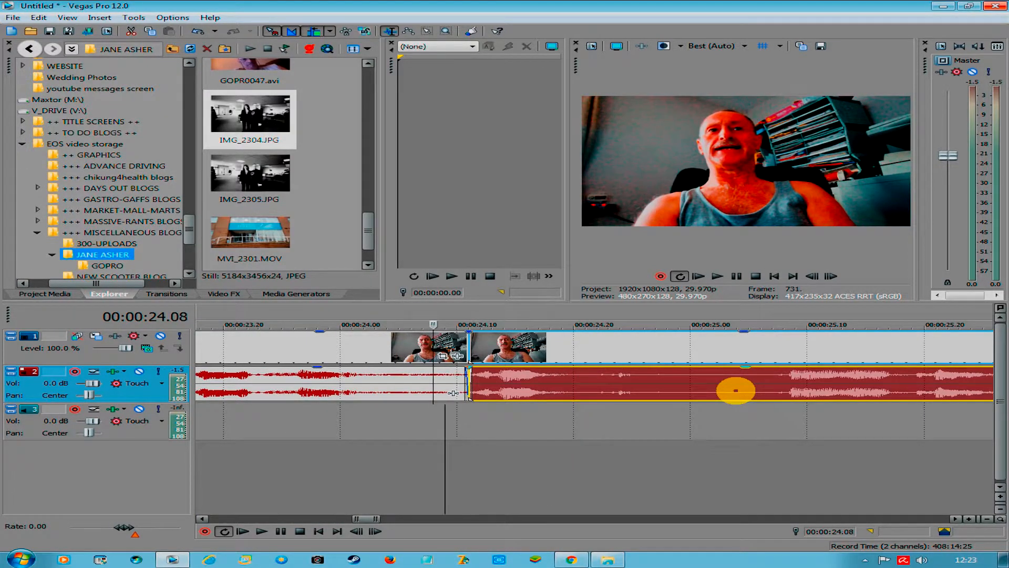
key(space)
key(space)
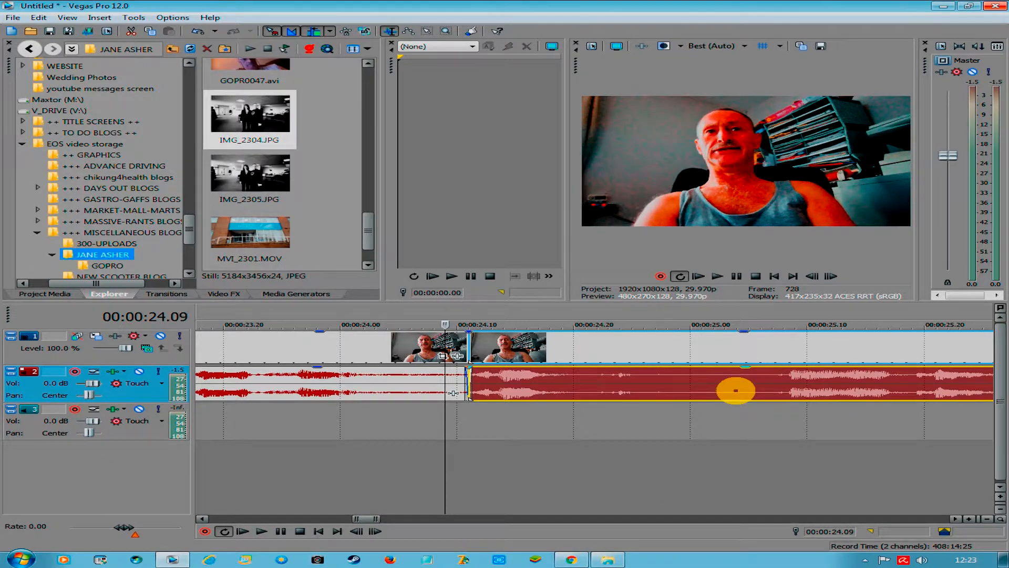
- Find the end of the word after the first cut and split the video and audio clip at 00:00:24.26
click(606, 352)
key(space)
key(space)
click(641, 355)
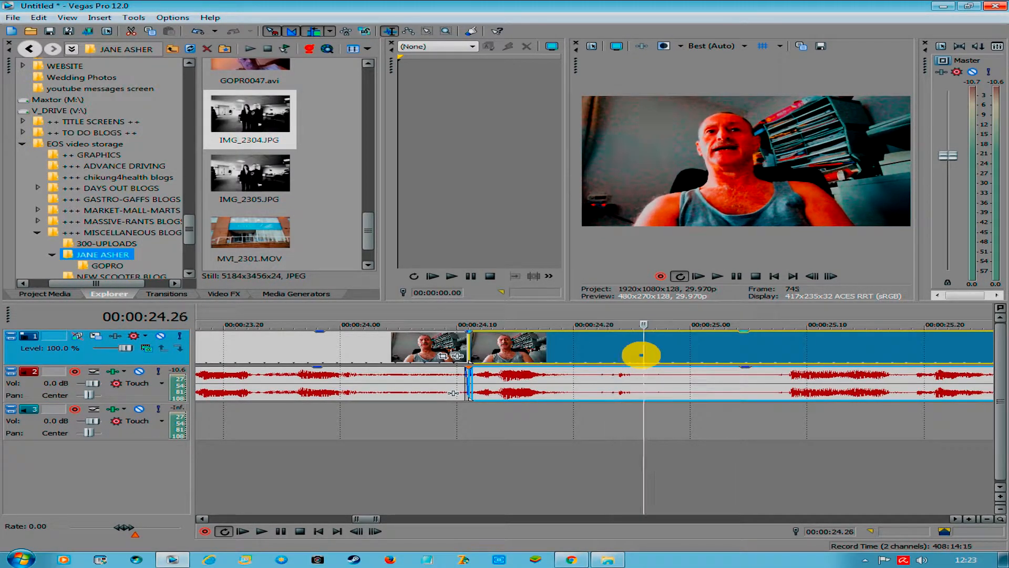
key(Left)
key(Left)
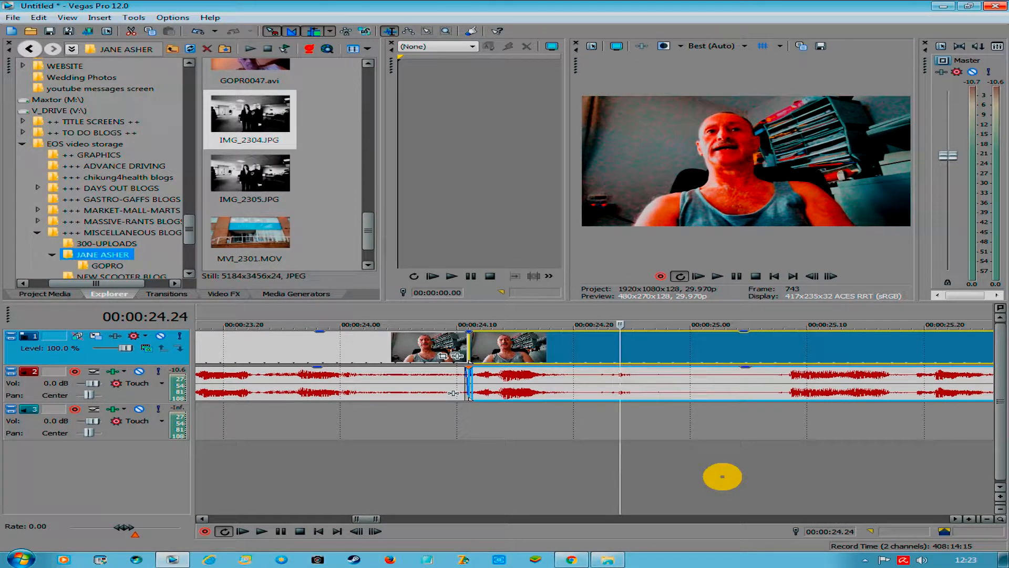
key(Right)
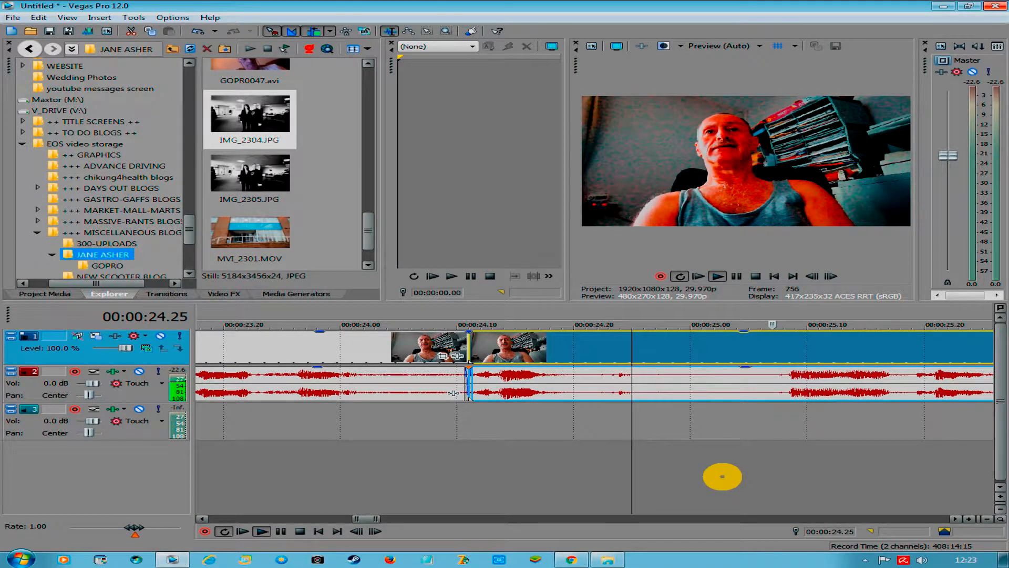
key(Right)
key(s)
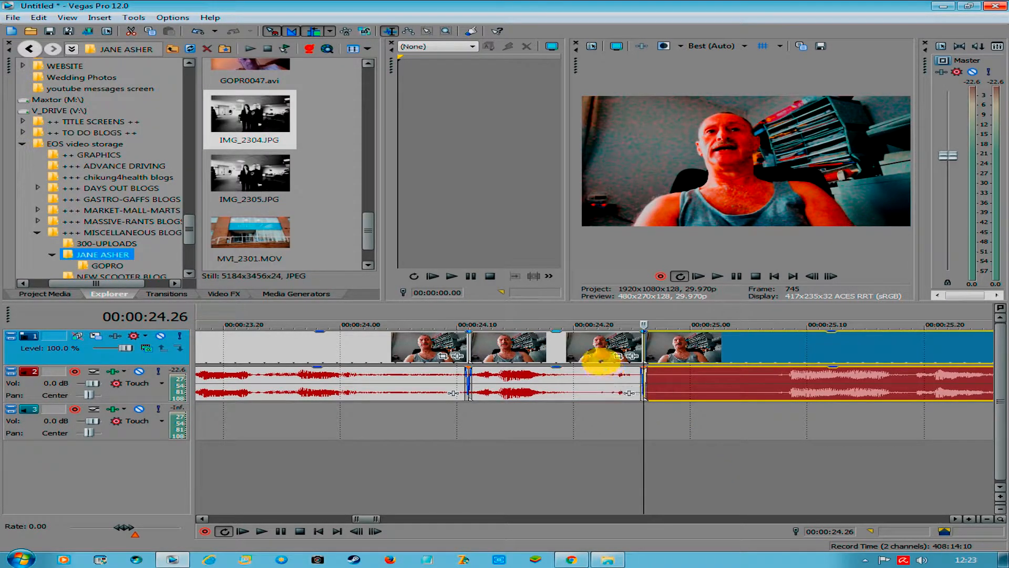
- Lower the volume of the short audio segment between the two cuts to silence and play it back from 00:00:24.09
drag(592, 368, 545, 468)
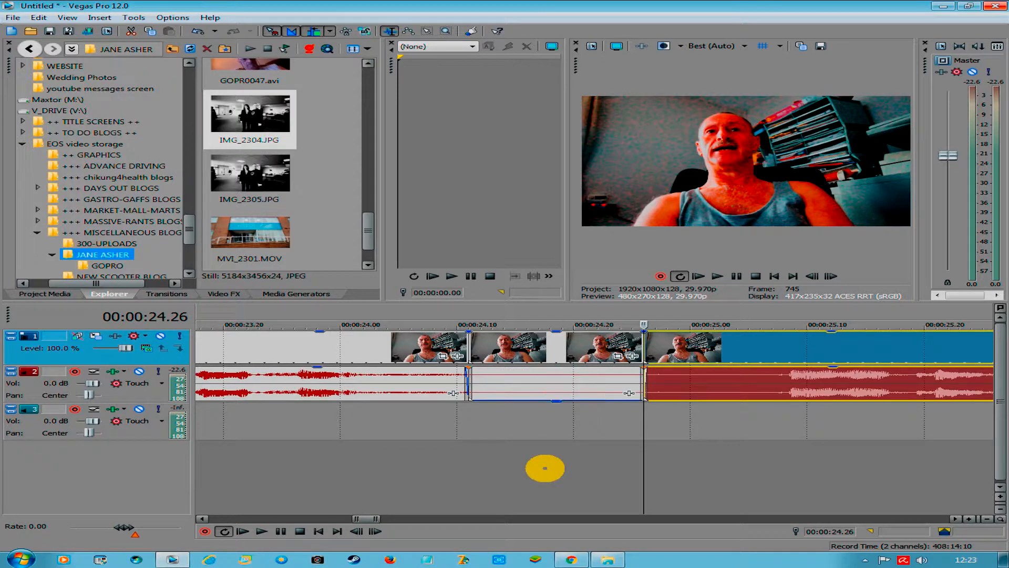
right_click(545, 468)
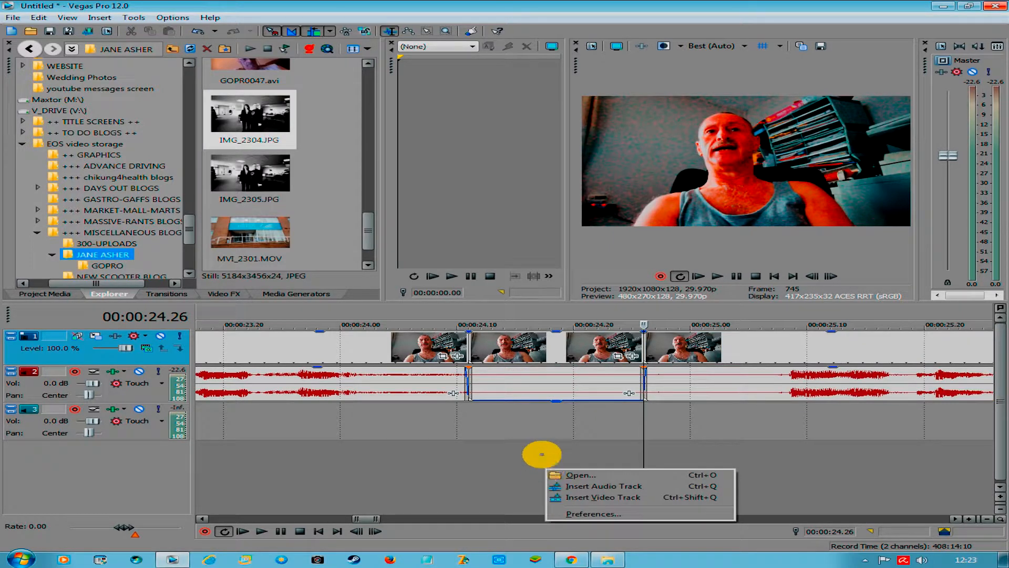
click(450, 428)
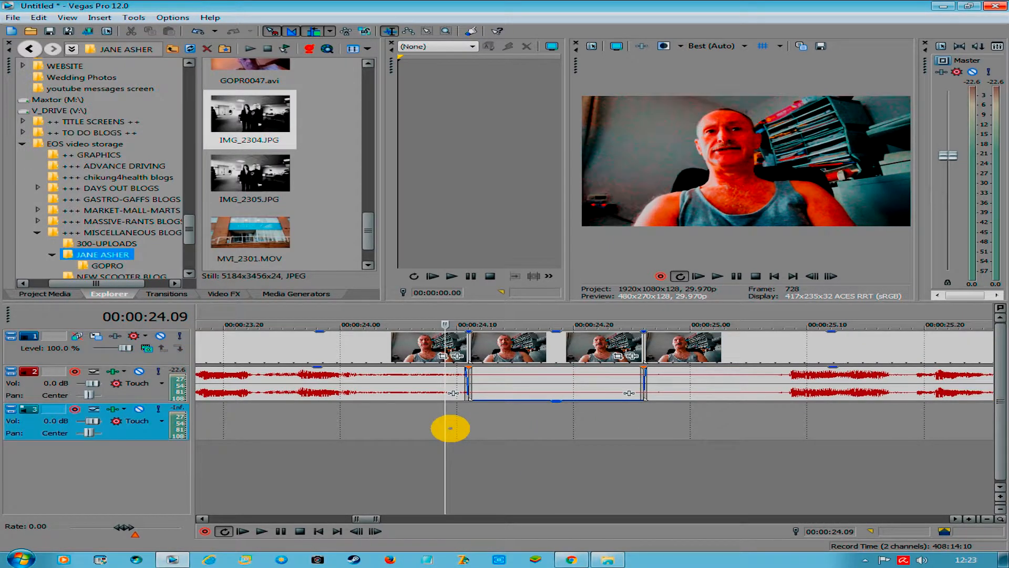
key(space)
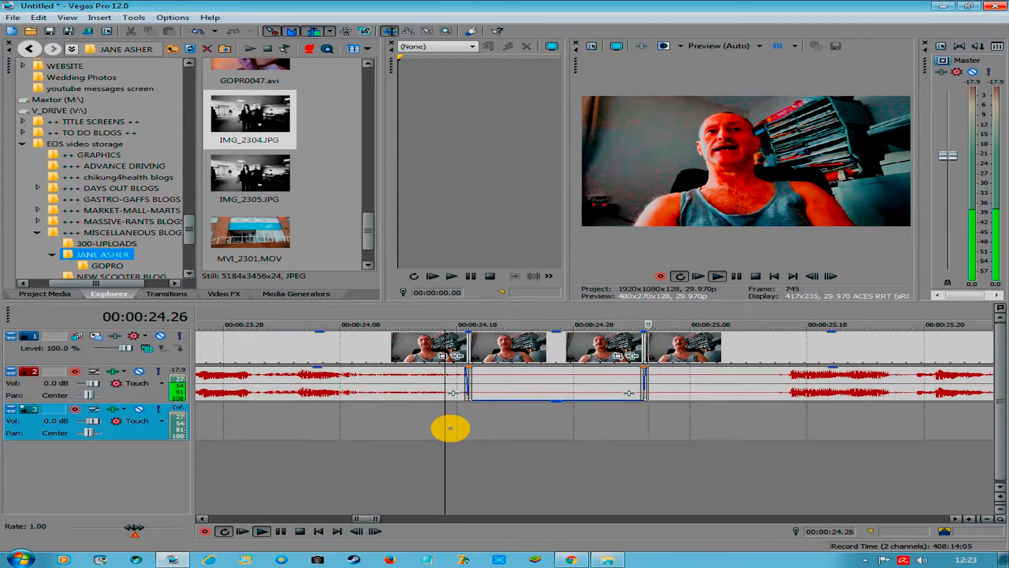
key(space)
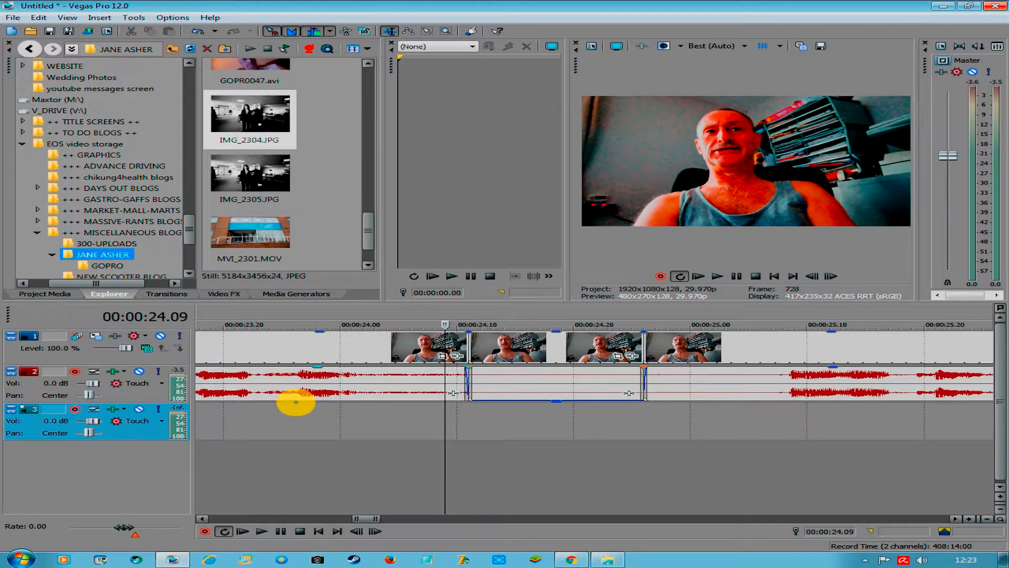
key(space)
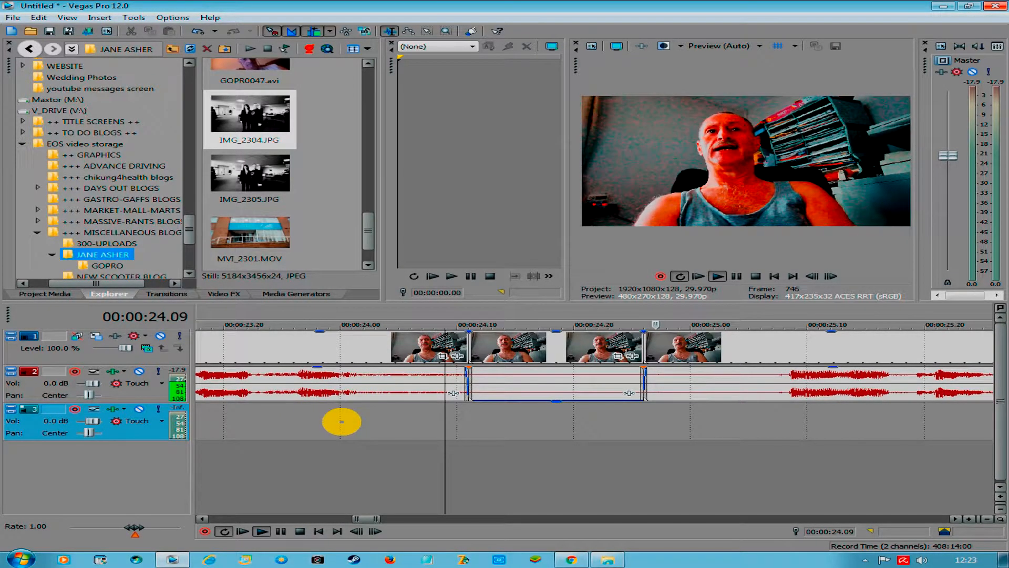
key(space)
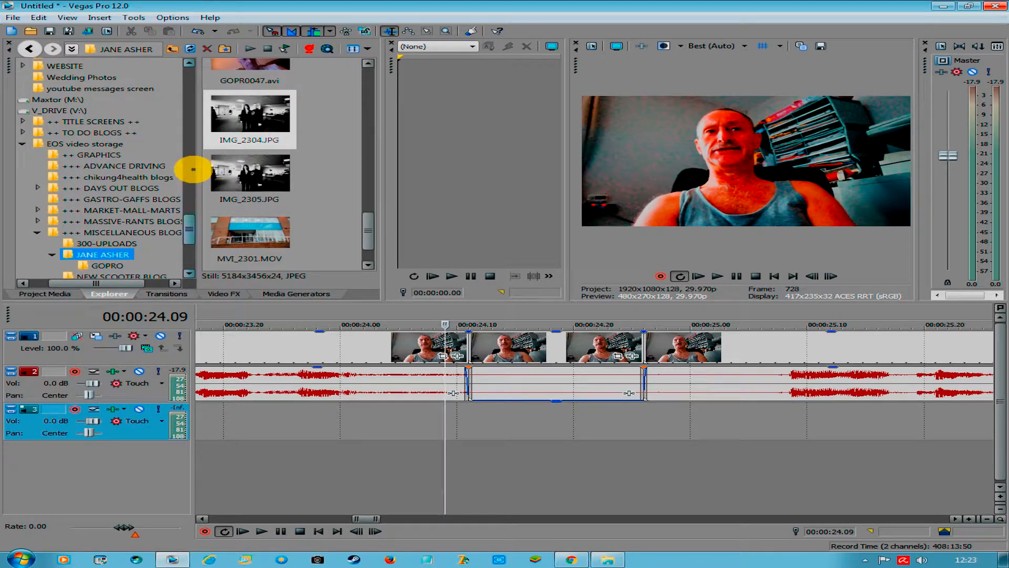
- Look through the noises etc folder for a sound effect and open the WAV folder
click(189, 169)
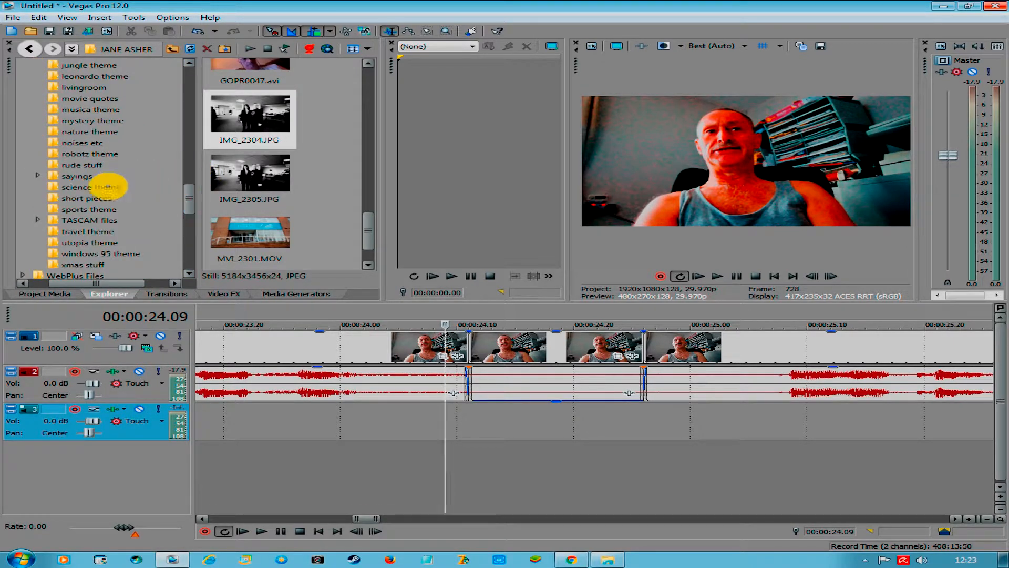
click(85, 143)
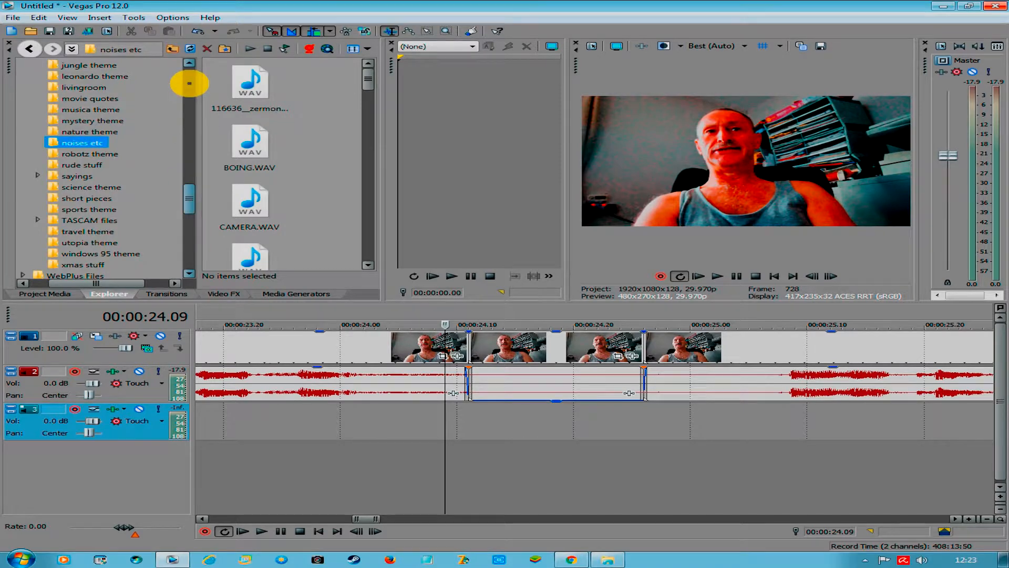
click(189, 83)
click(189, 83)
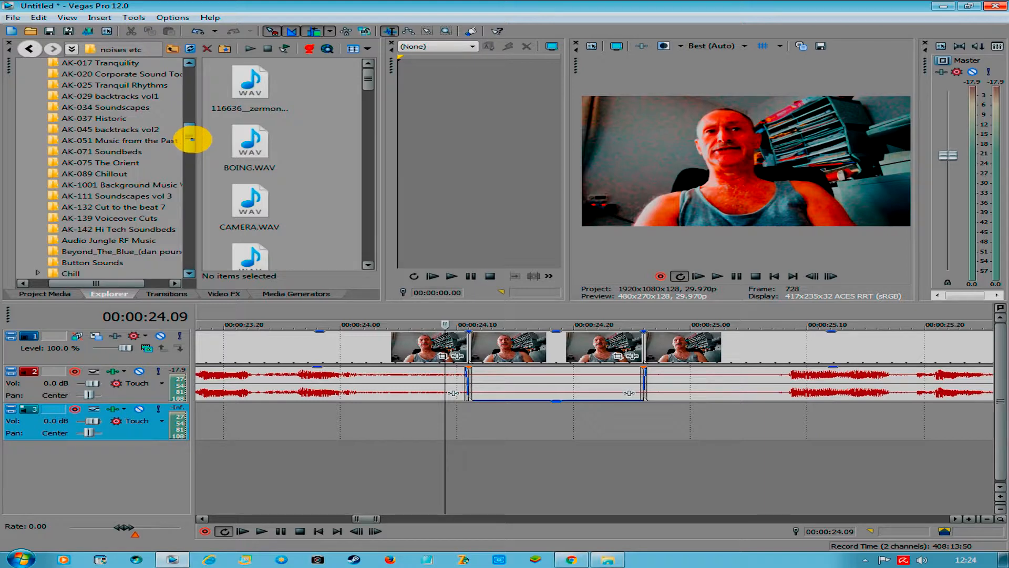
drag(193, 138, 188, 172)
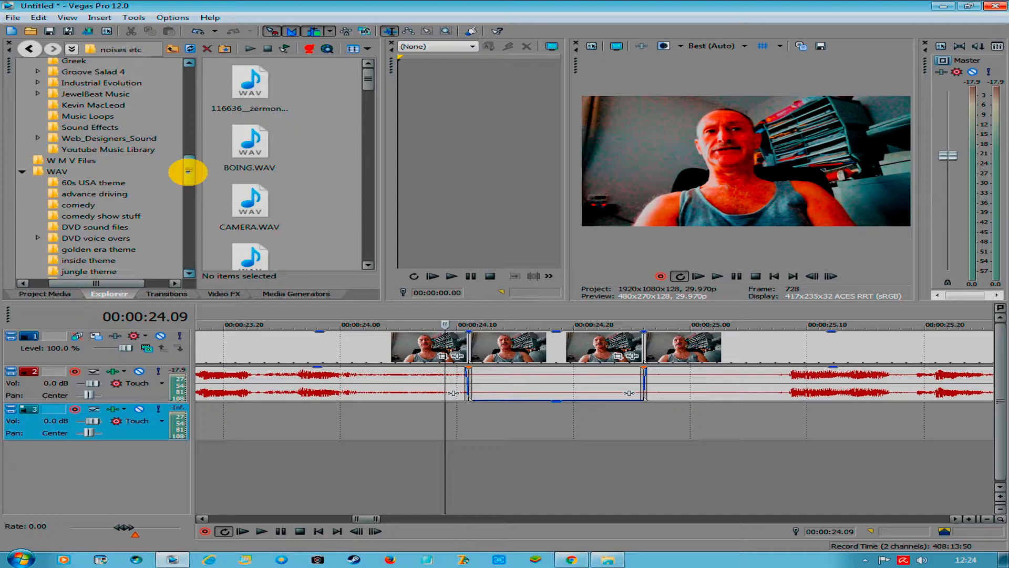
click(53, 171)
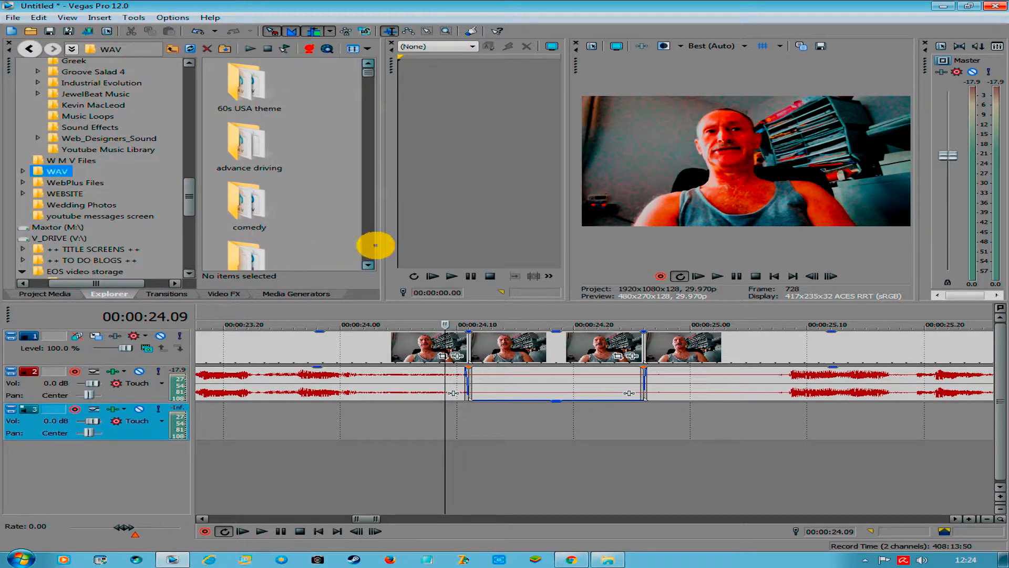
- Locate the censor beep files in the WAV folder and preview censor-beep-01
click(239, 214)
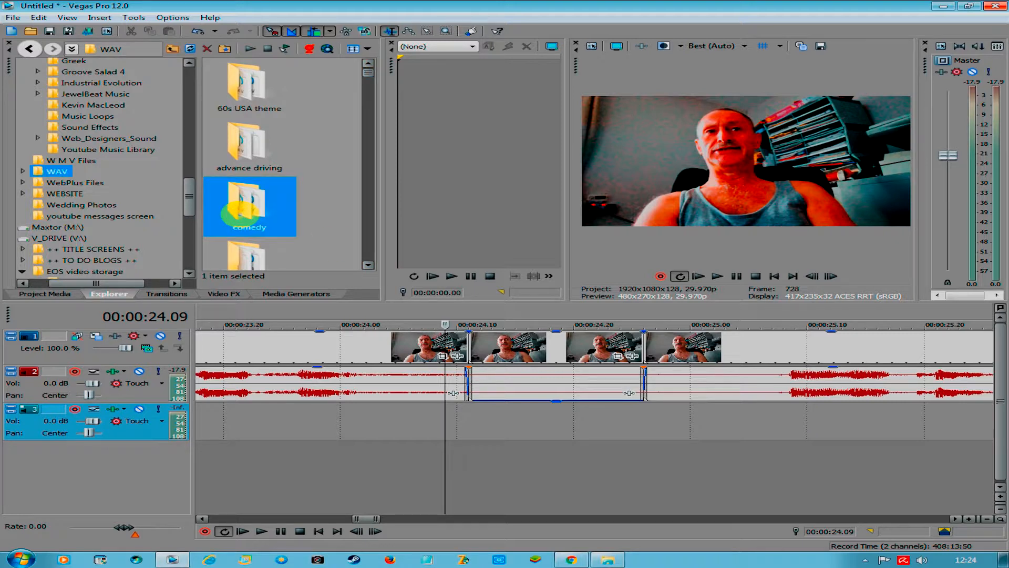
double_click(239, 213)
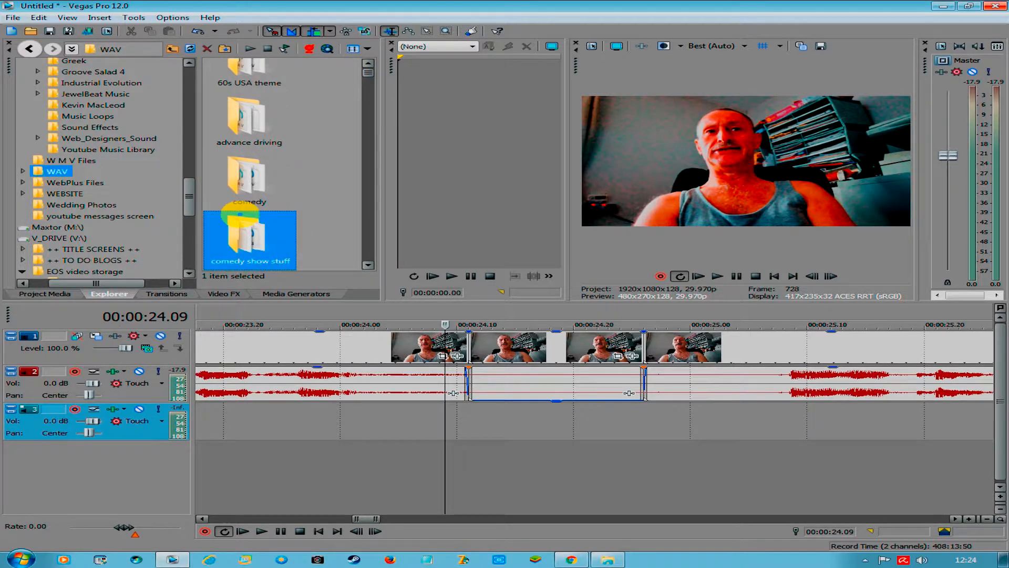
key(Down)
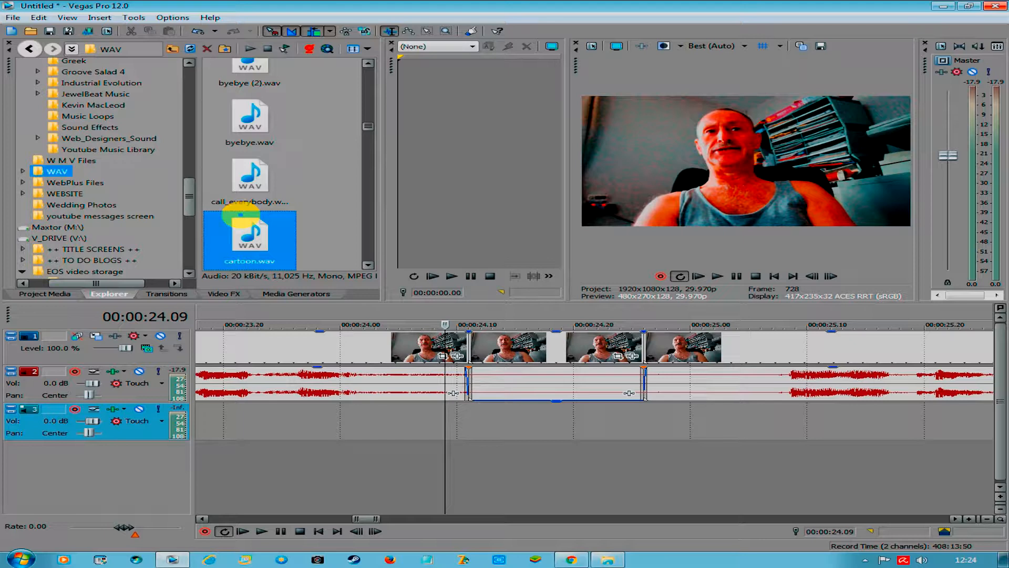
scroll(240, 214, down, 2)
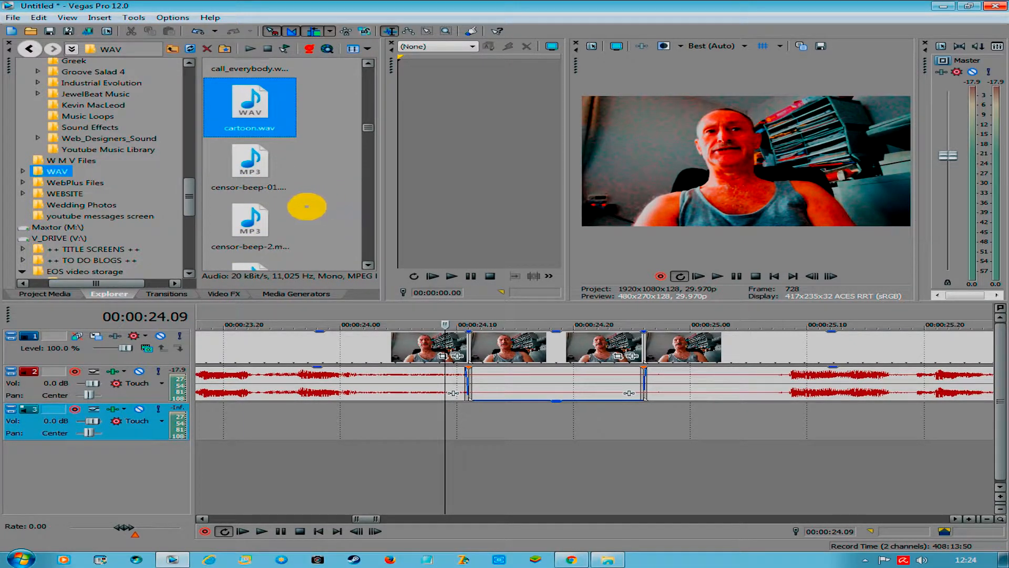
click(265, 220)
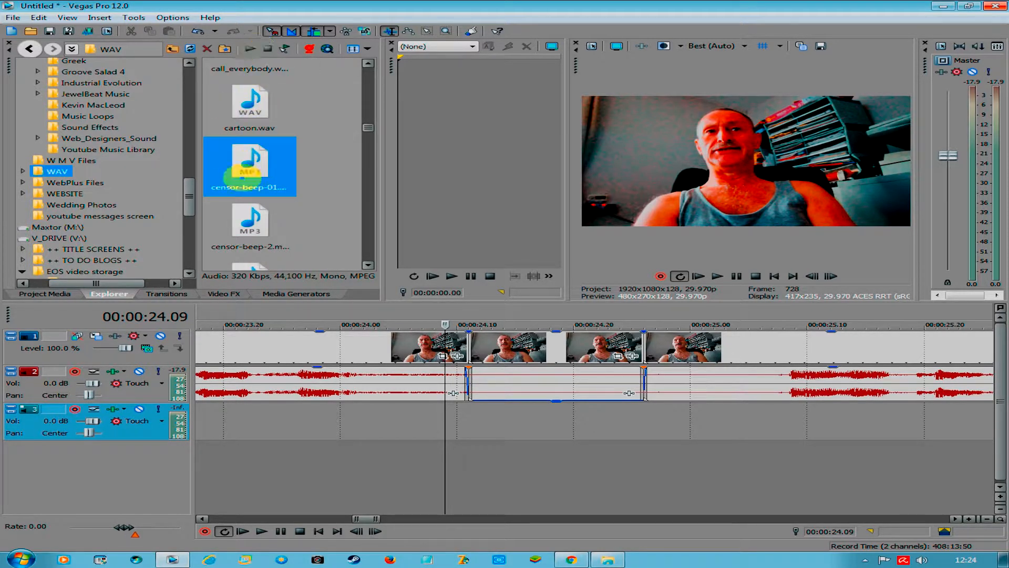
- Preview censor-beep-5 and censor-beep-2 to choose a suitable beep sound
scroll(231, 200, down, 5)
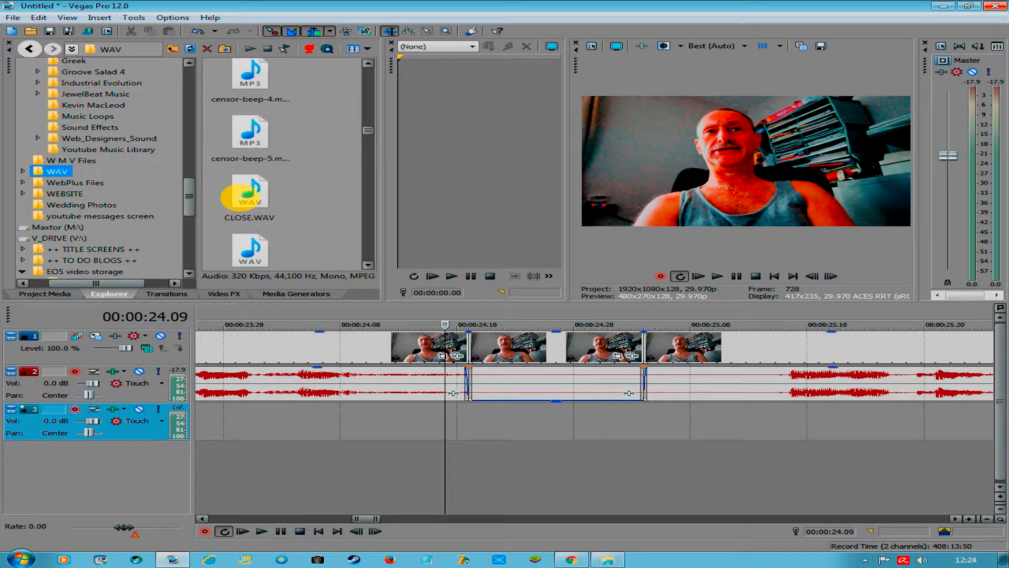
click(251, 138)
click(250, 51)
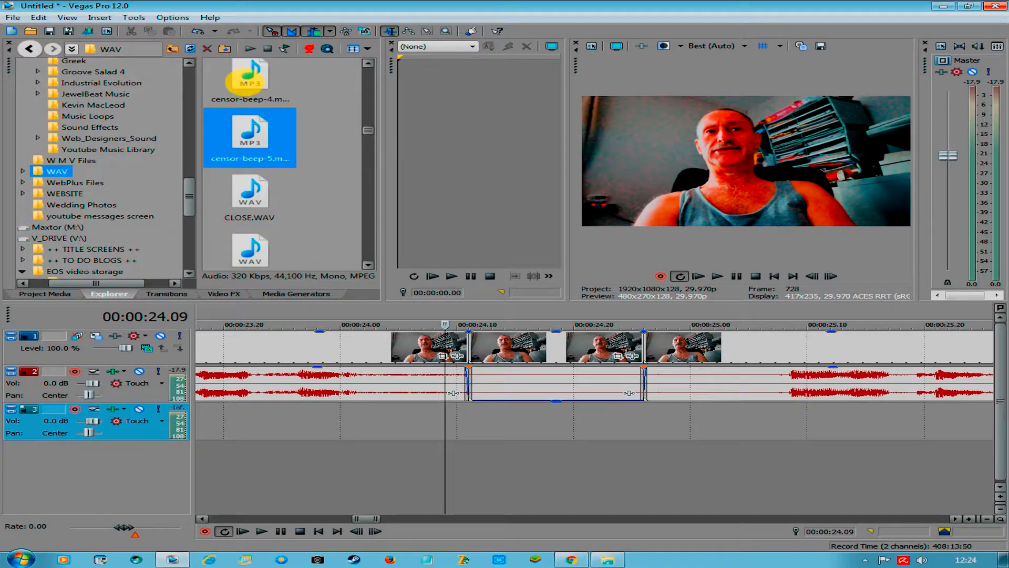
scroll(247, 82, up, 2)
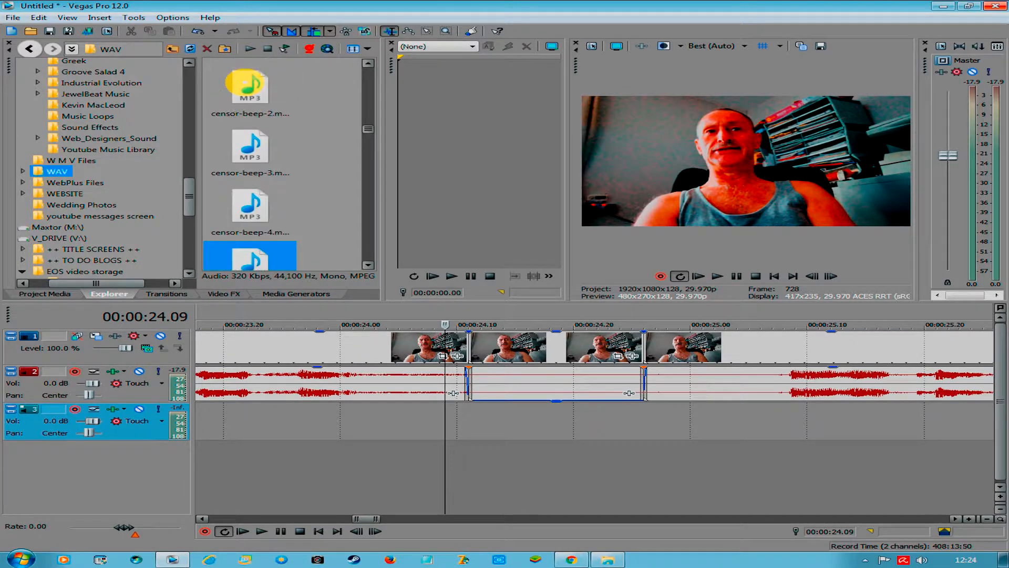
click(248, 86)
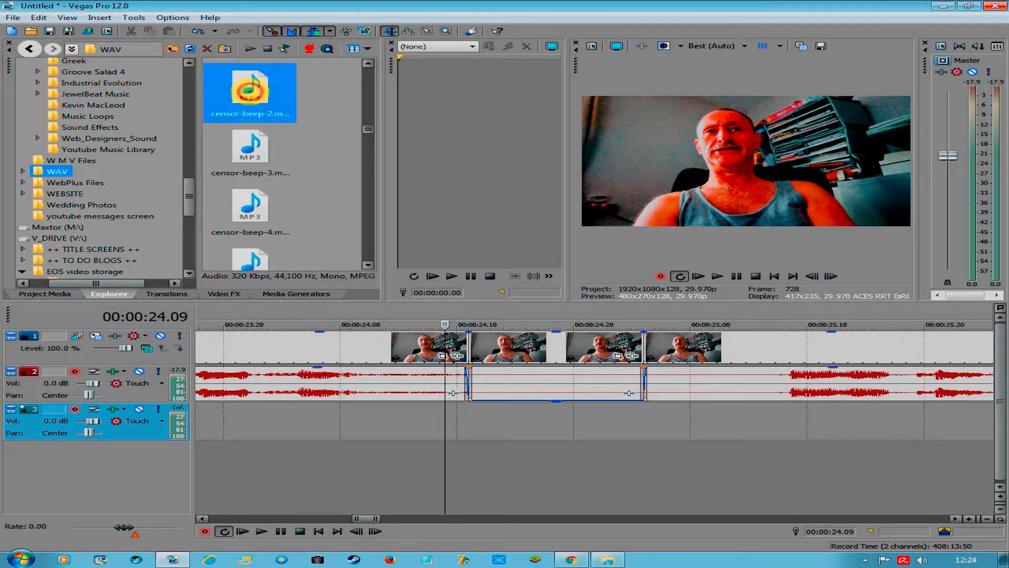
- Place censor-beep-2 on audio track 3 without rippling the other tracks, aligning the beep's start with the cut at 00:00:24.11
drag(524, 473, 460, 422)
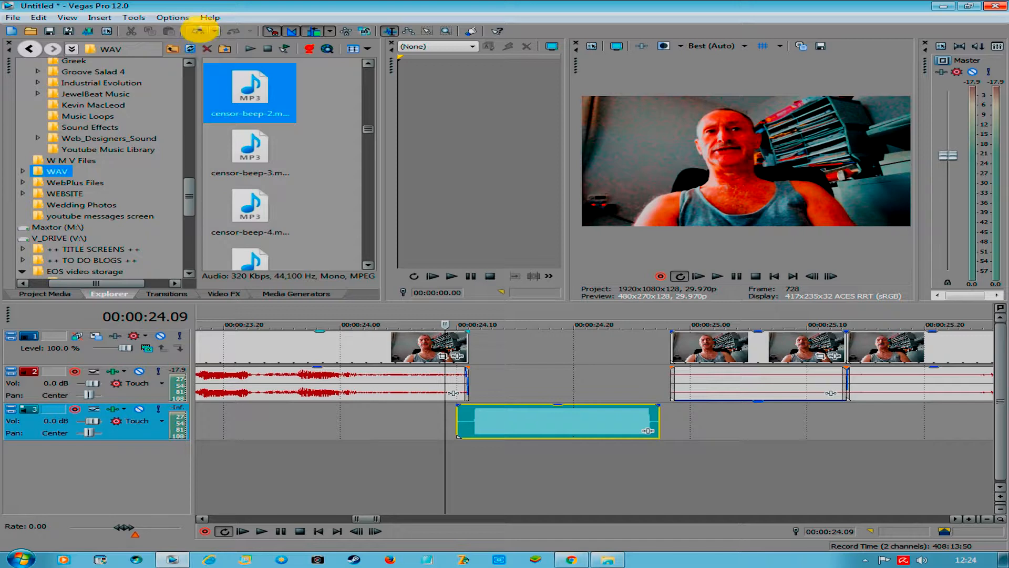
click(199, 31)
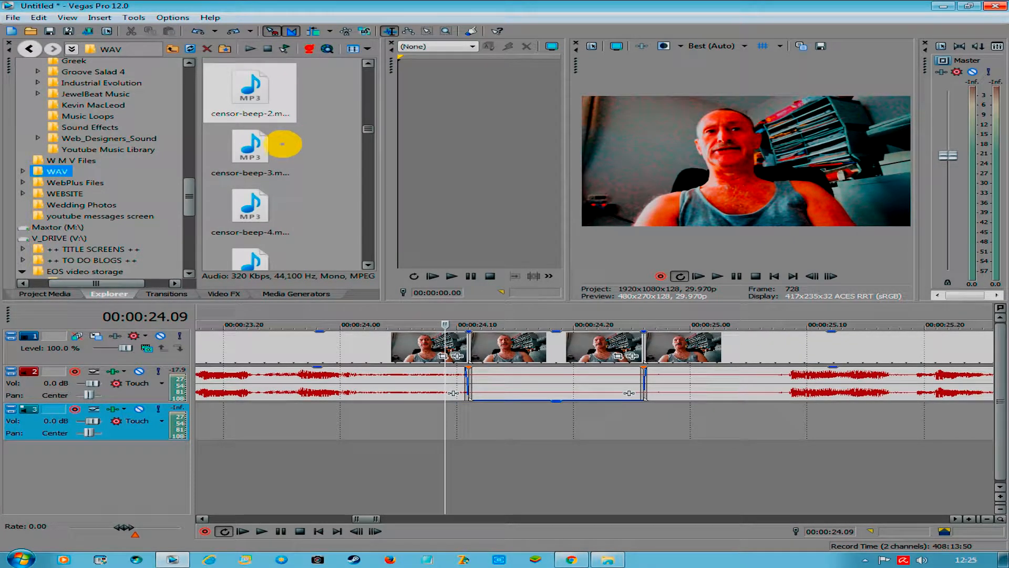
drag(250, 86, 461, 414)
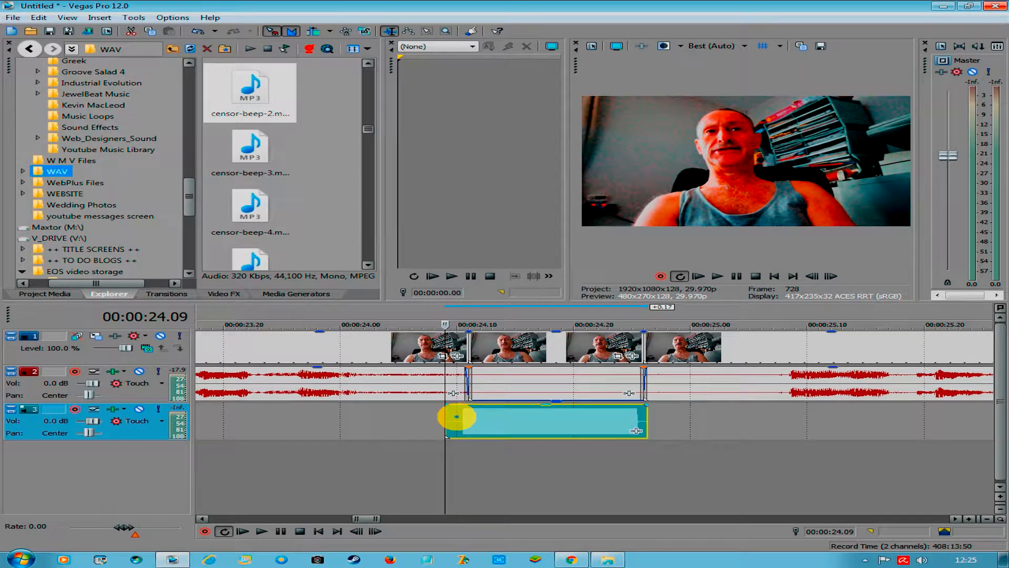
click(465, 420)
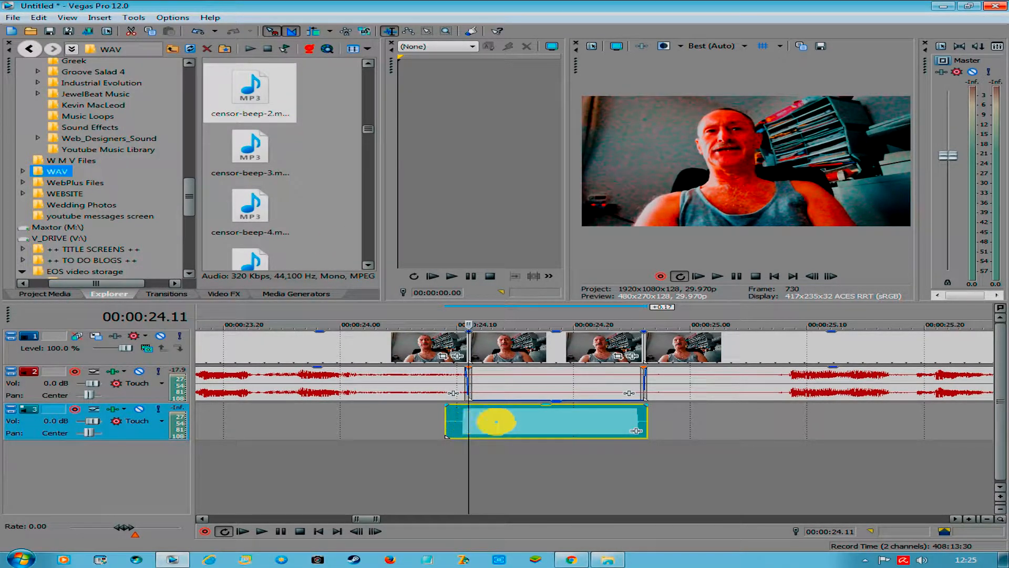
mouse_move(497, 421)
mouse_down()
mouse_move(504, 419)
mouse_move(496, 419)
mouse_up()
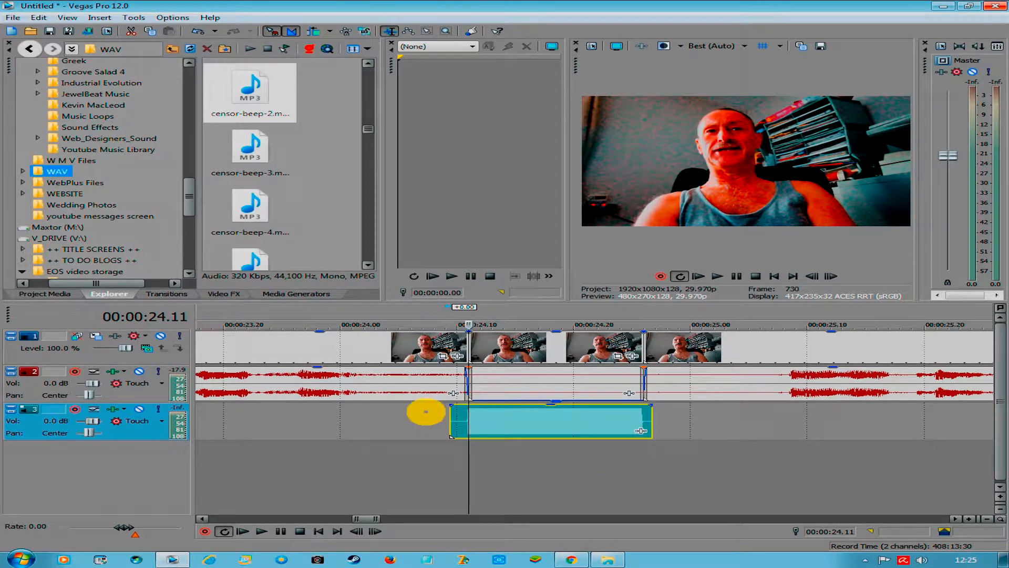
- Play back the beeped section from 00:00:24.07 and from 00:00:23.27 to check the beep's timing
click(425, 410)
key(space)
key(space)
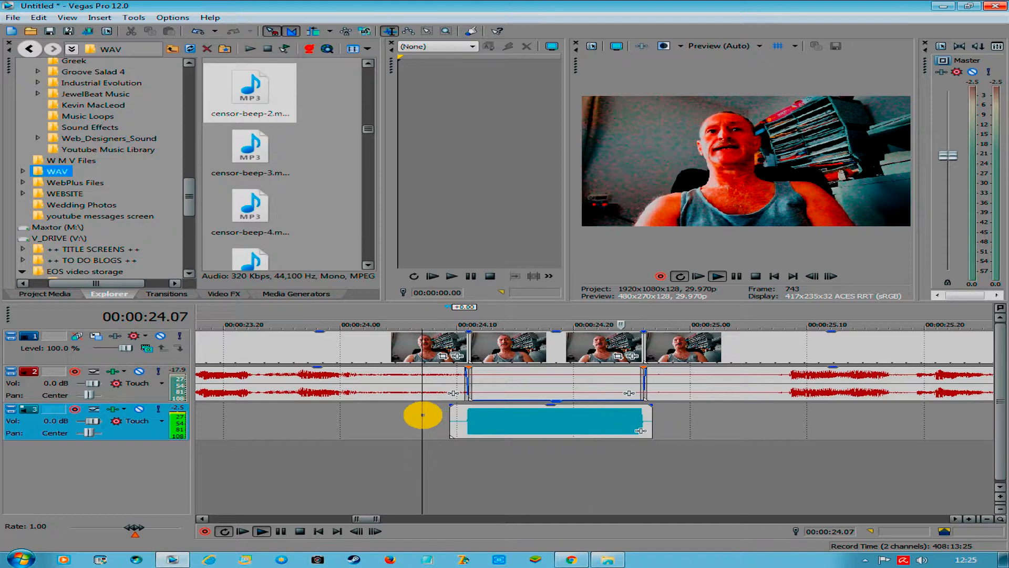
click(300, 419)
key(space)
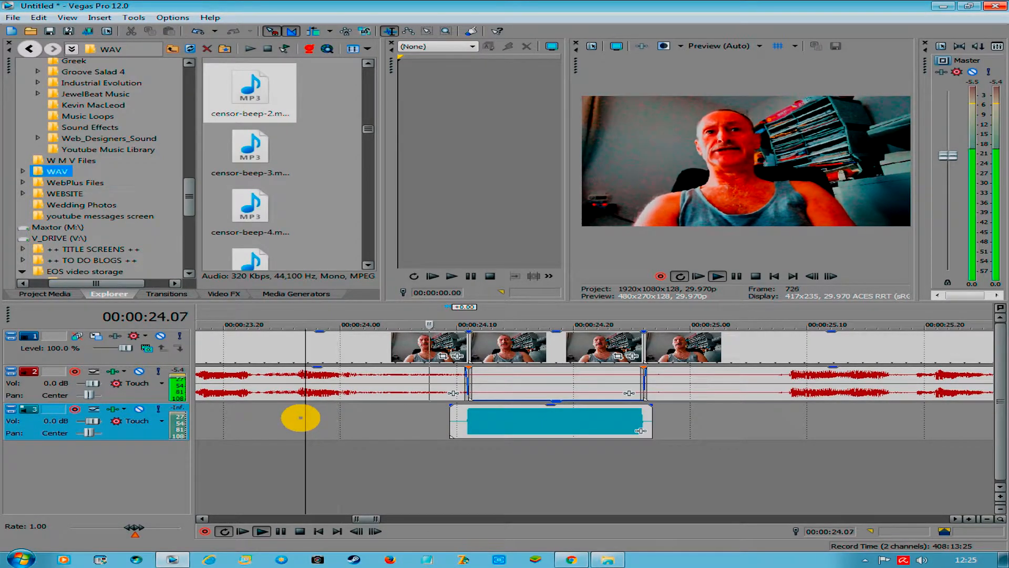
key(space)
- Play the edit in context from 00:00:20.15 and again from 00:00:24.05
scroll(300, 419, down, 5)
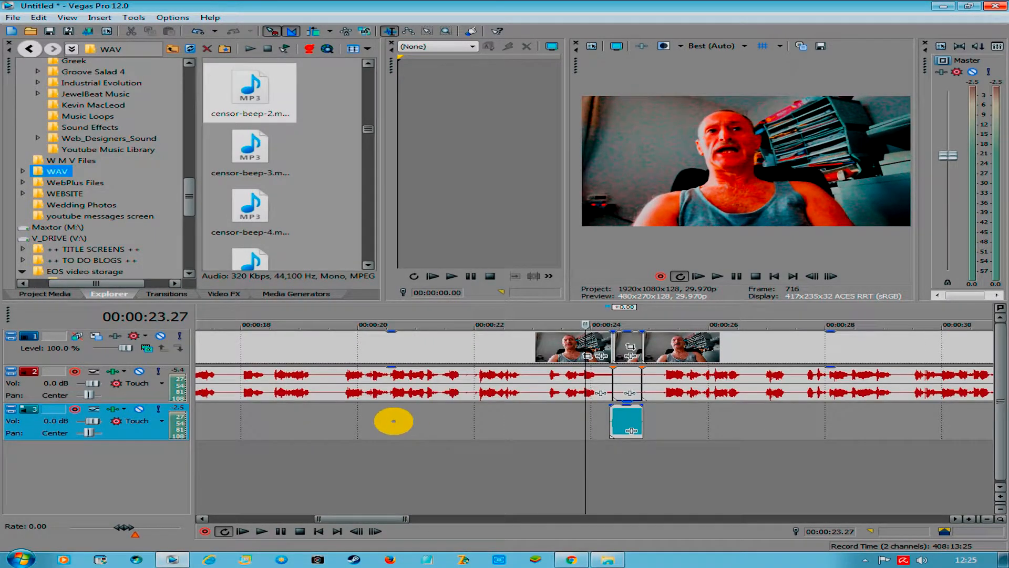
click(386, 422)
key(space)
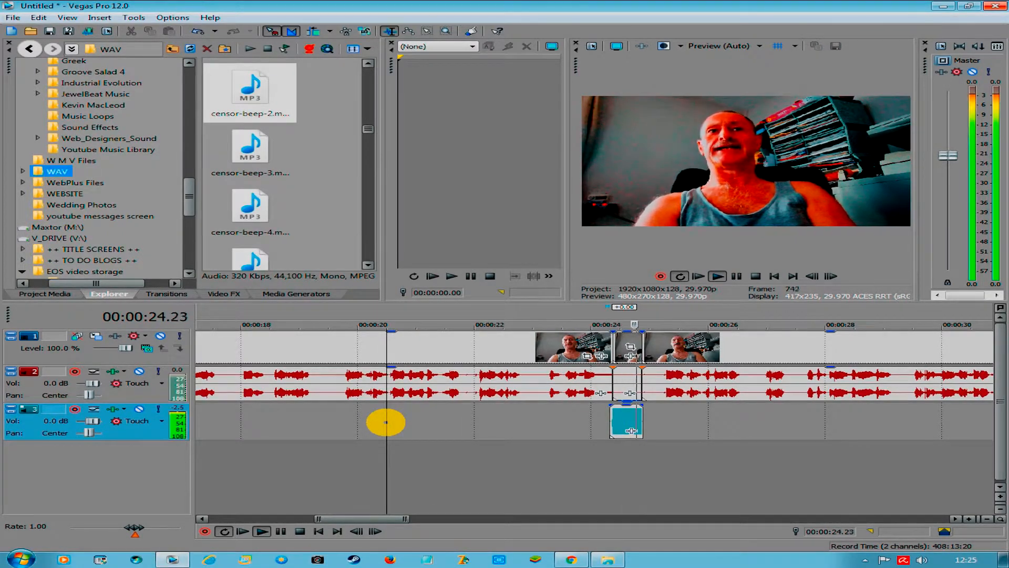
key(space)
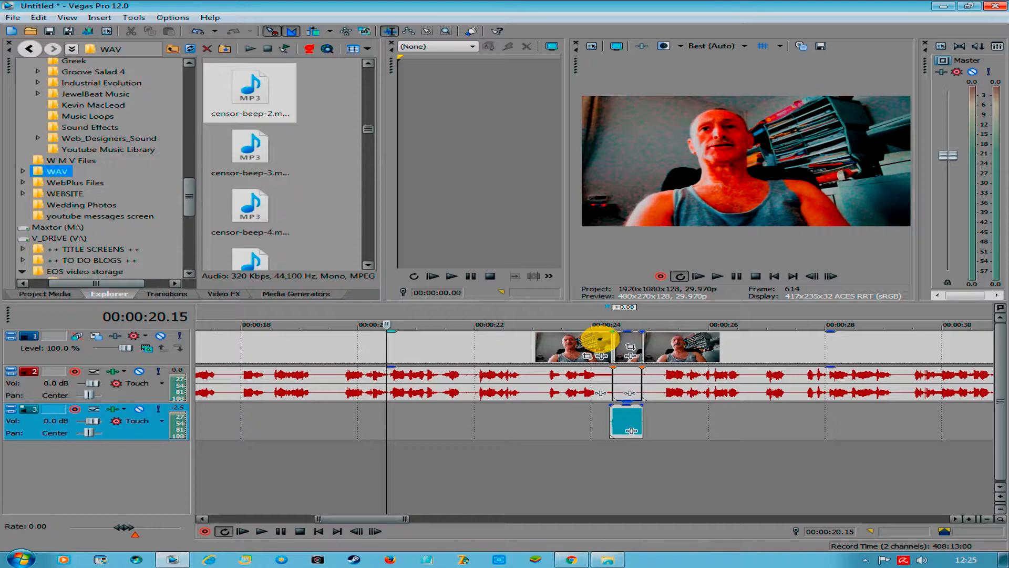
click(600, 339)
key(space)
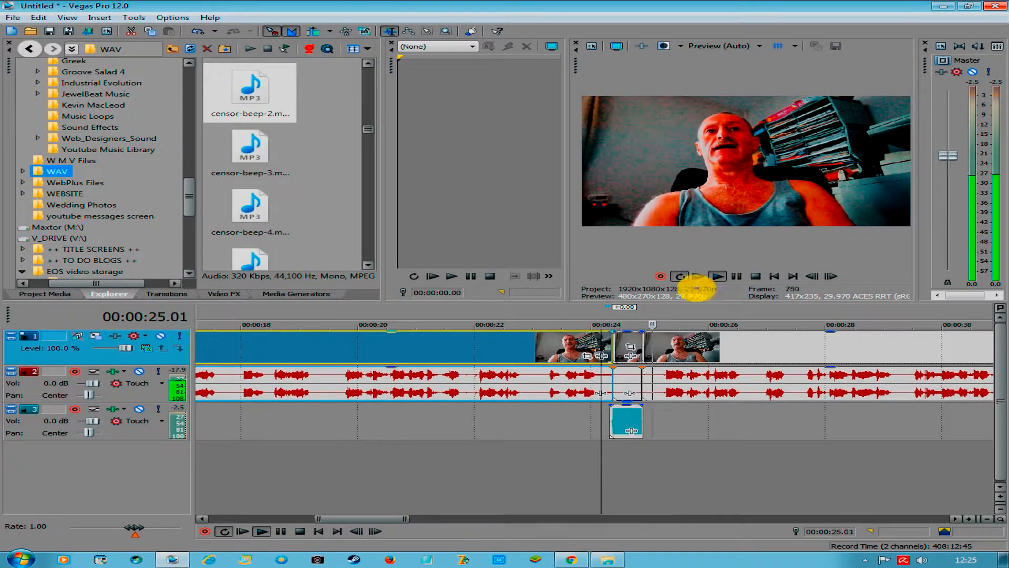
key(space)
key(space)
key(space)
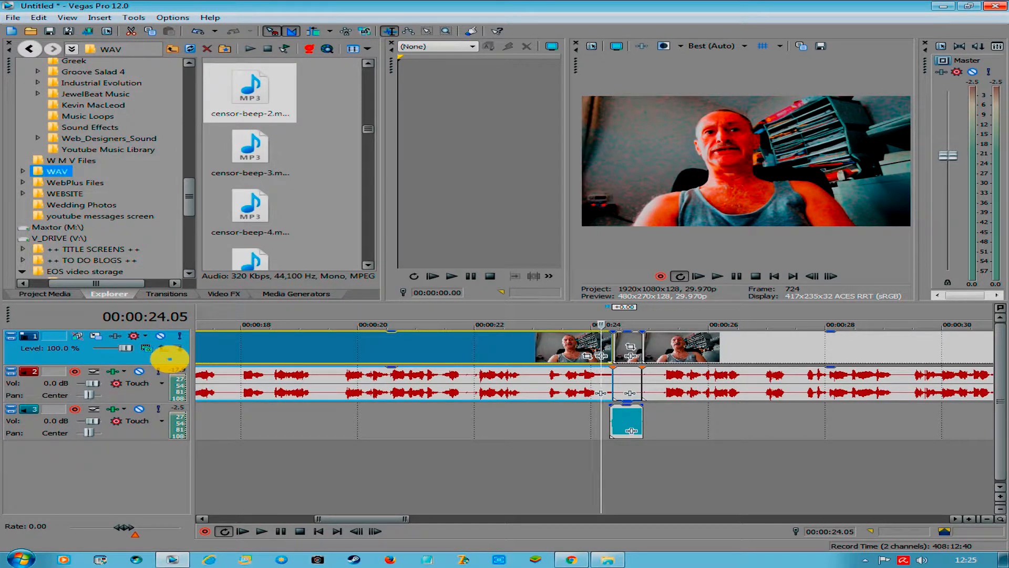
- Insert a new video track above the talking-head clip and open the ++ TITLE SCREENS ++ folder
right_click(169, 359)
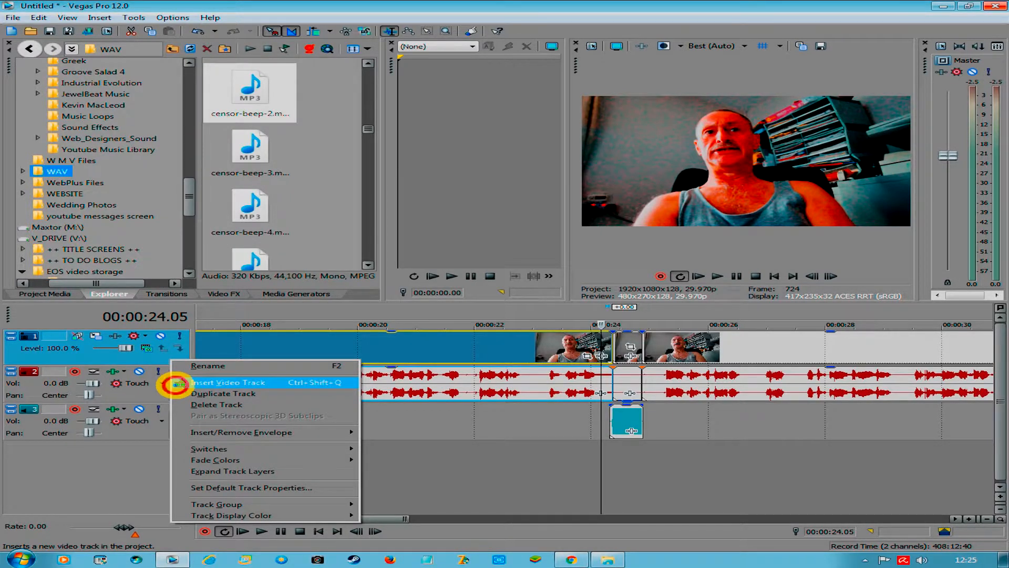
click(175, 383)
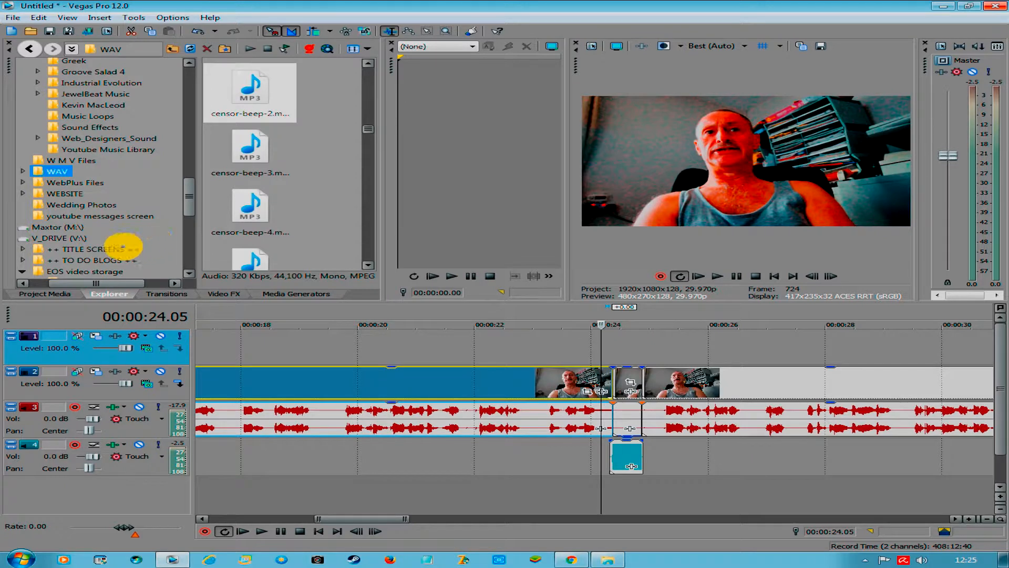
click(120, 249)
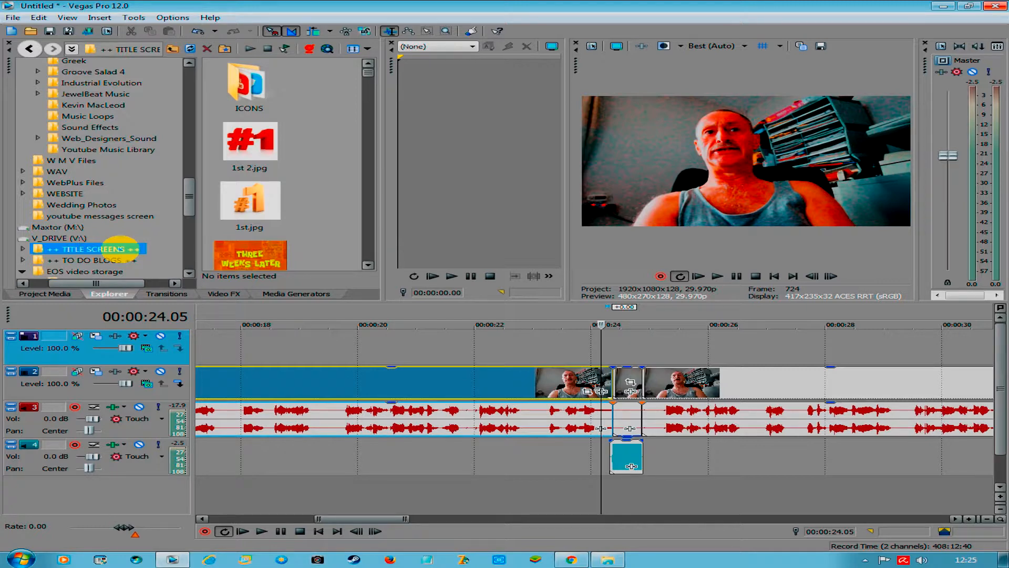
- Place censored.png on the new top video track from the first cut and split it at 00:00:24.26, where the silenced segment ends
click(264, 251)
scroll(264, 251, down, 5)
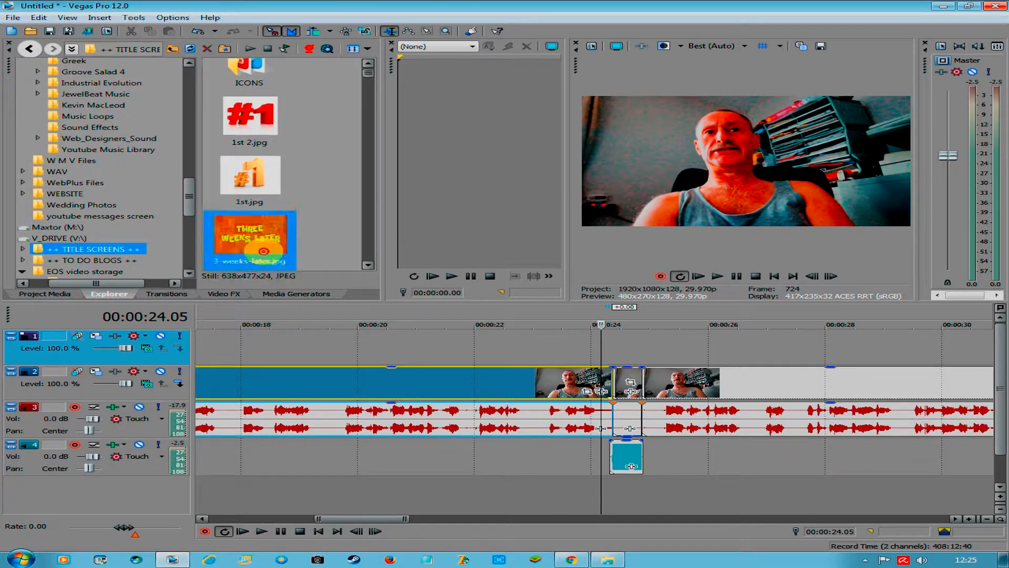
scroll(264, 251, down, 5)
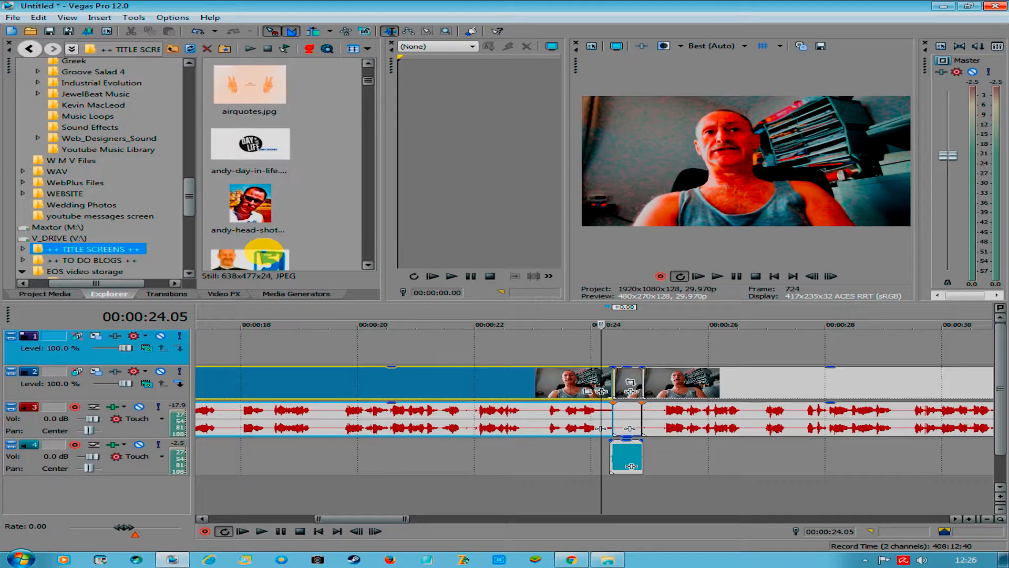
scroll(266, 251, down, 5)
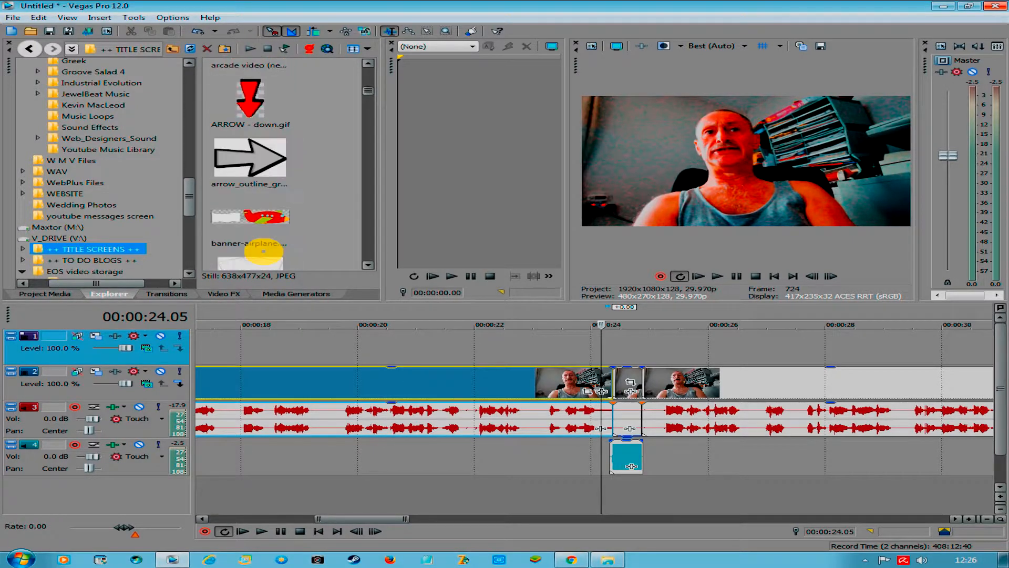
scroll(266, 251, up, 3)
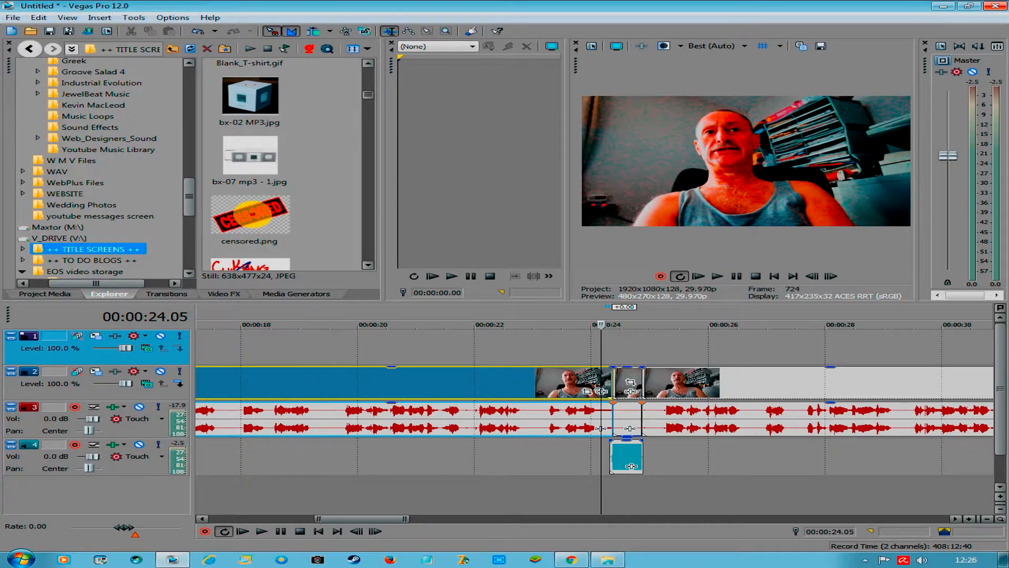
drag(250, 213, 621, 347)
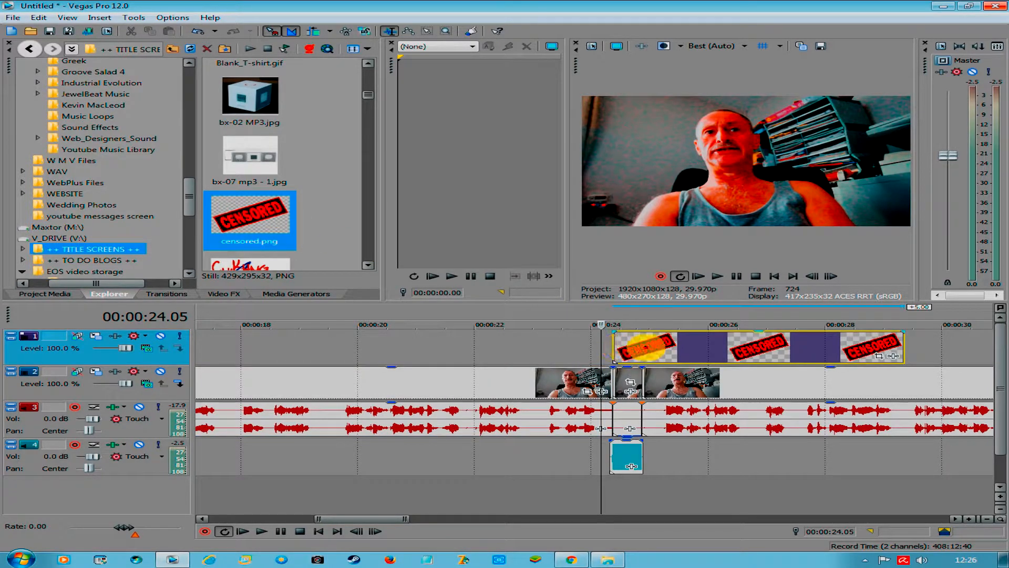
click(646, 348)
key(s)
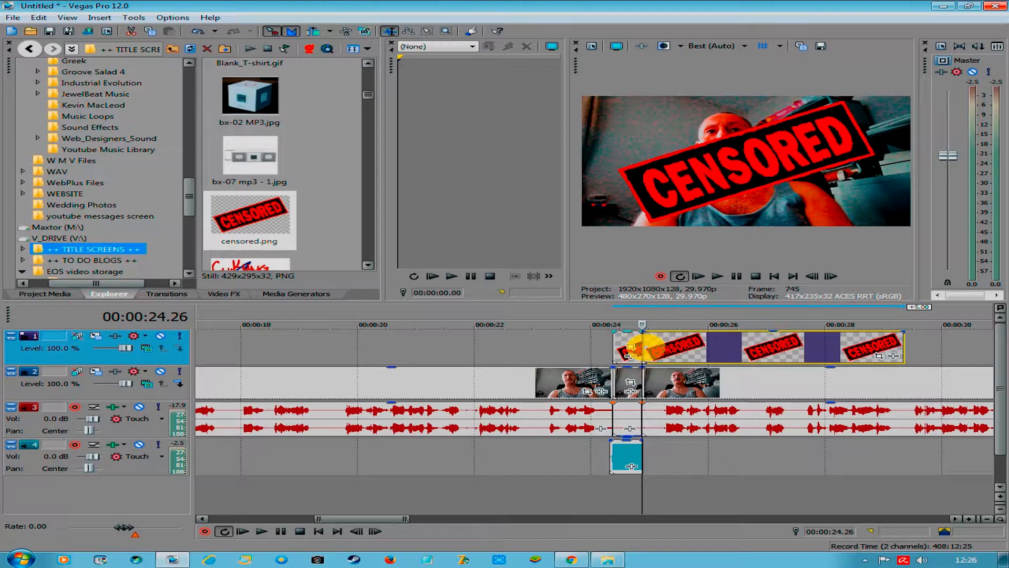
- Delete the part of the CENSORED image after 00:00:24.26 and set the playhead to the start of the remaining image
key(Delete)
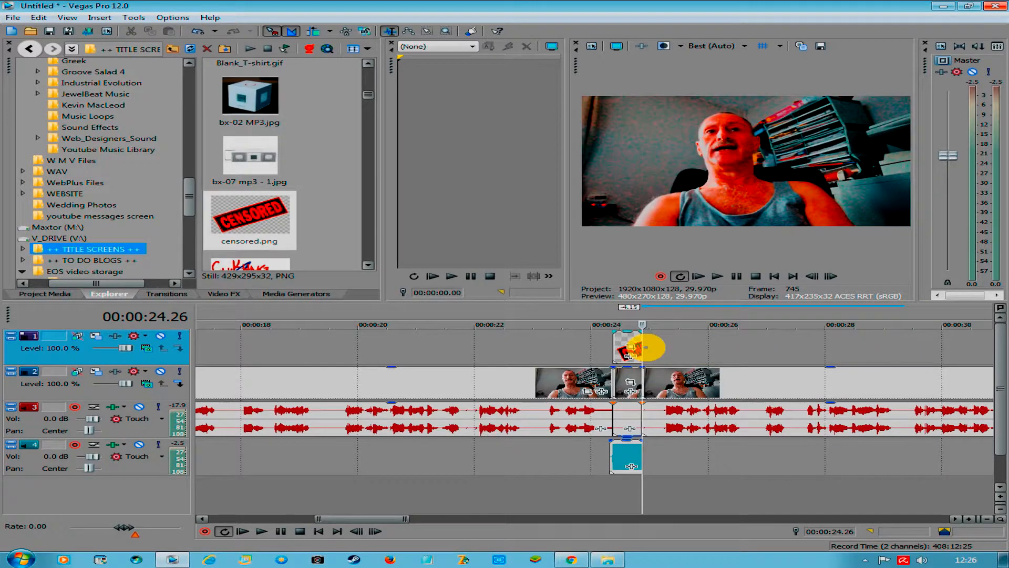
scroll(646, 347, up, 6)
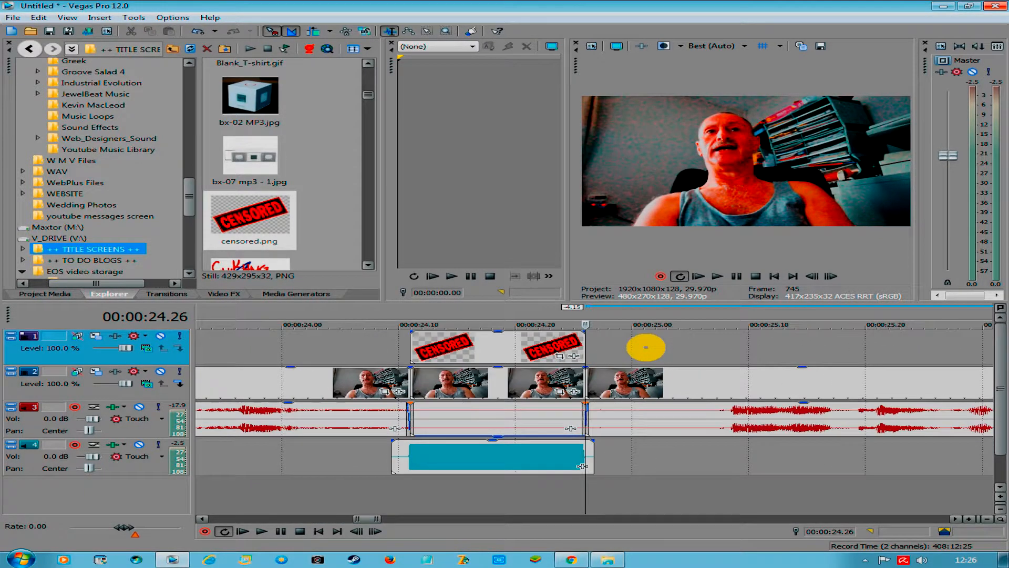
click(433, 345)
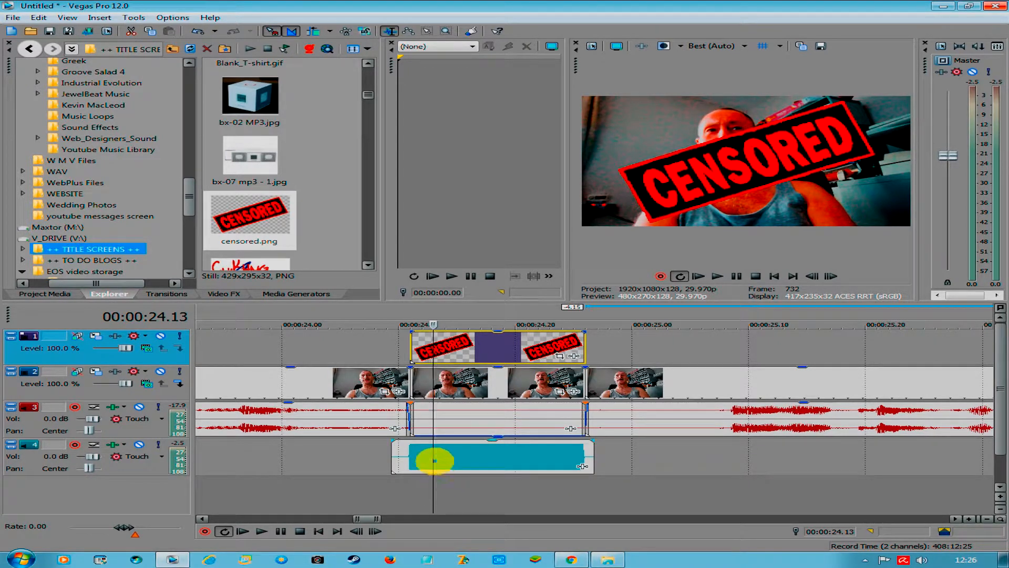
click(407, 337)
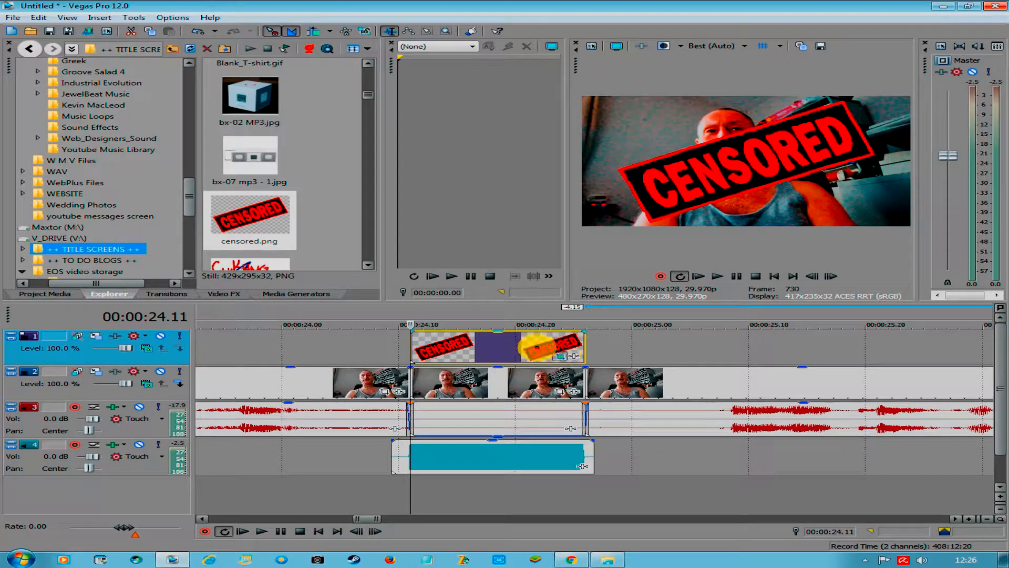
- Pan/crop the CENSORED image with a frame of about 1,225 x 964, centred near X 278, Y 235, to shrink it over the mouth
click(560, 356)
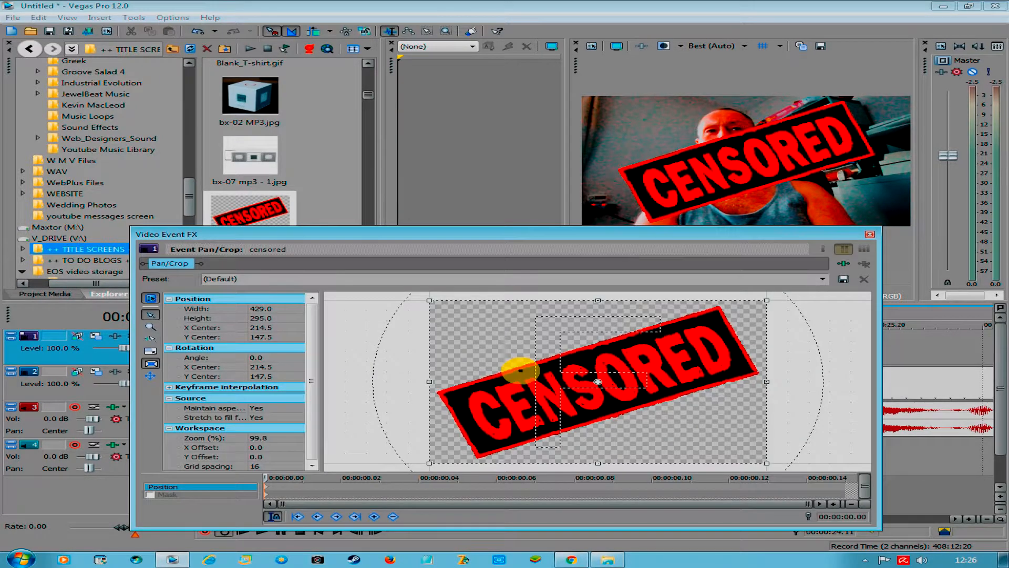
scroll(520, 371, down, 8)
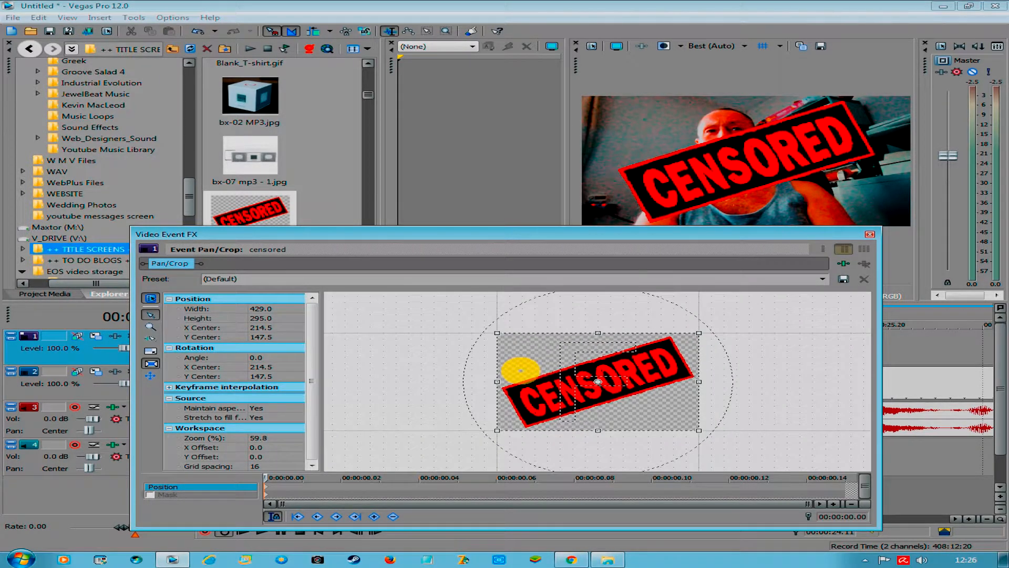
scroll(521, 371, down, 3)
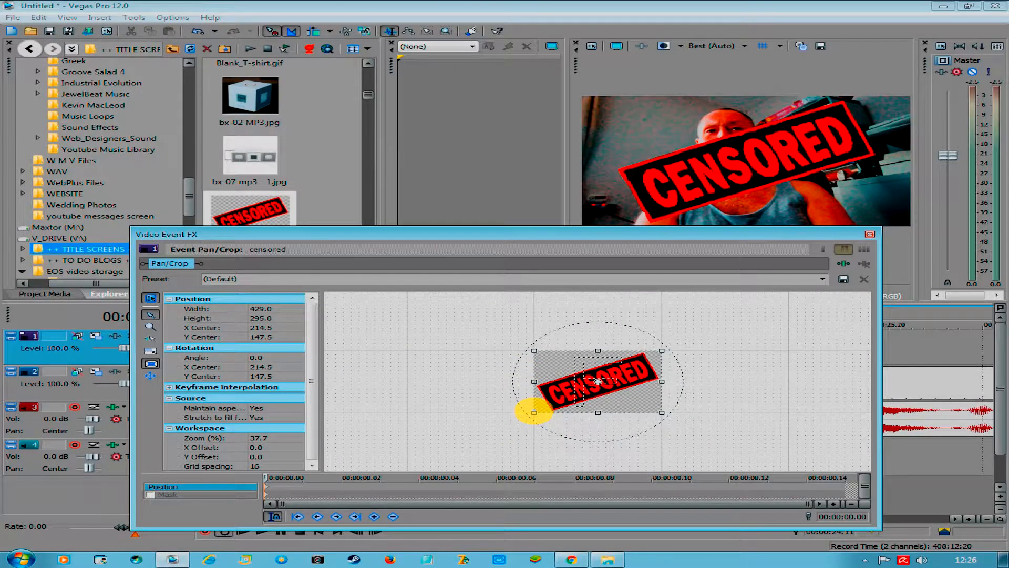
drag(534, 412, 413, 477)
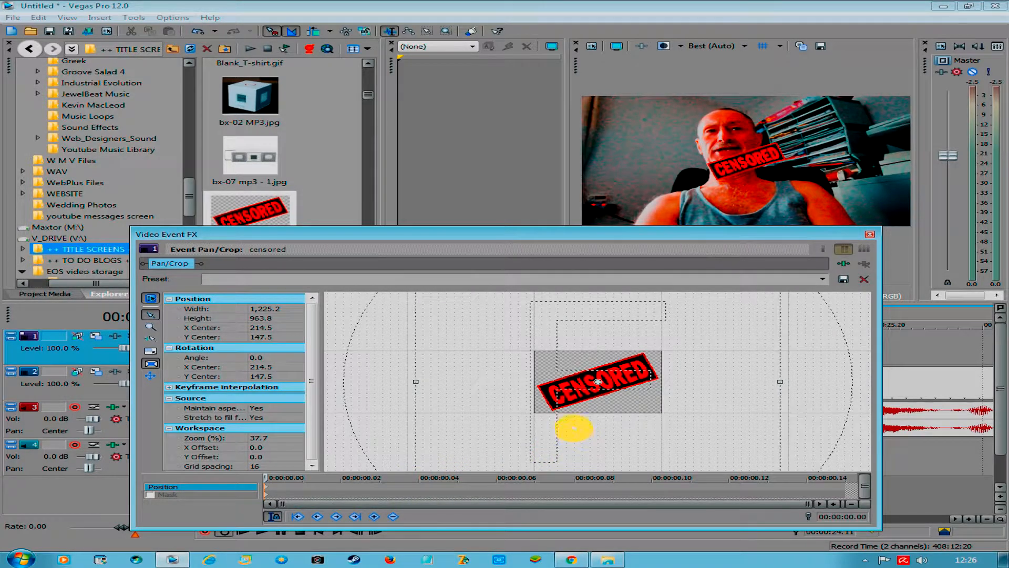
drag(574, 429, 593, 446)
- Resize the image's crop frame to about 1,296 x 1,168, recentre it near X 314, Y 244, and close the pan/crop settings
scroll(592, 445, down, 3)
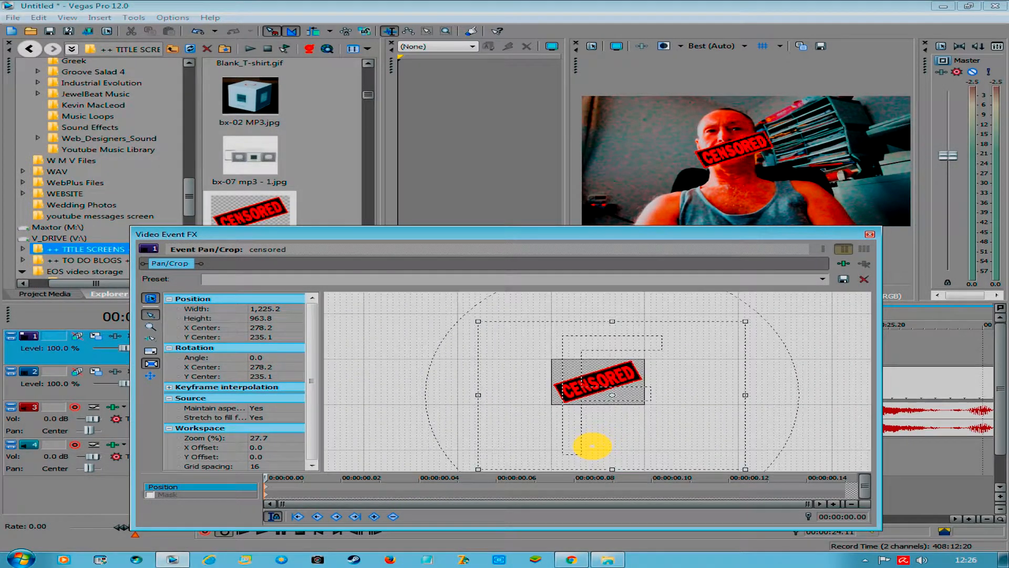
scroll(592, 446, down, 2)
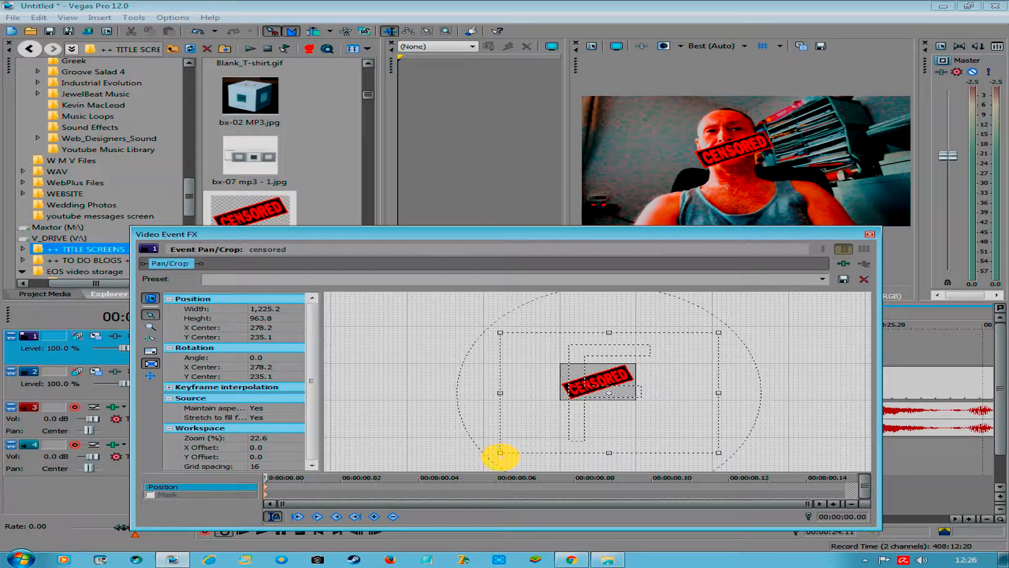
drag(500, 452, 493, 465)
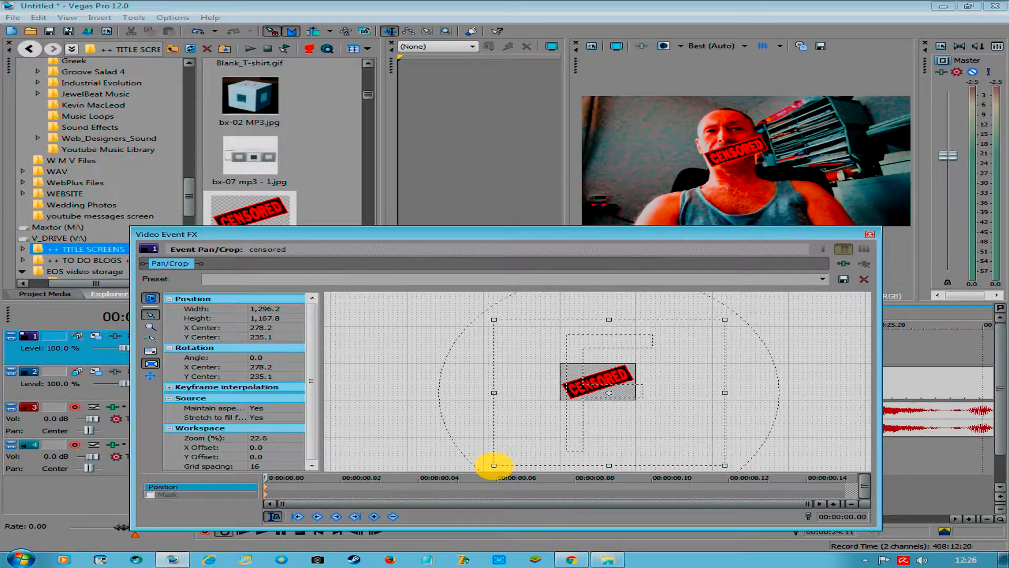
drag(578, 438, 584, 438)
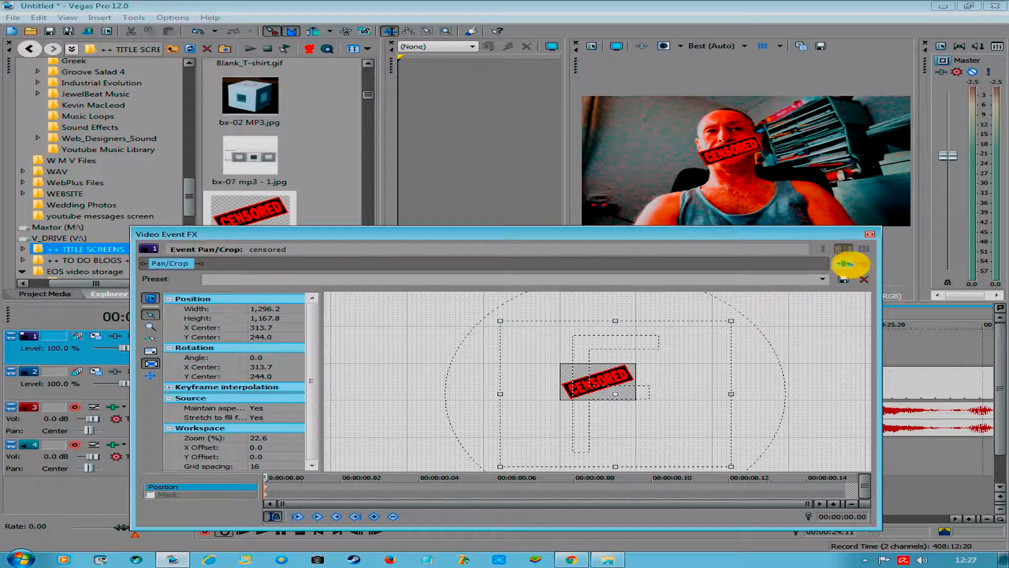
click(870, 234)
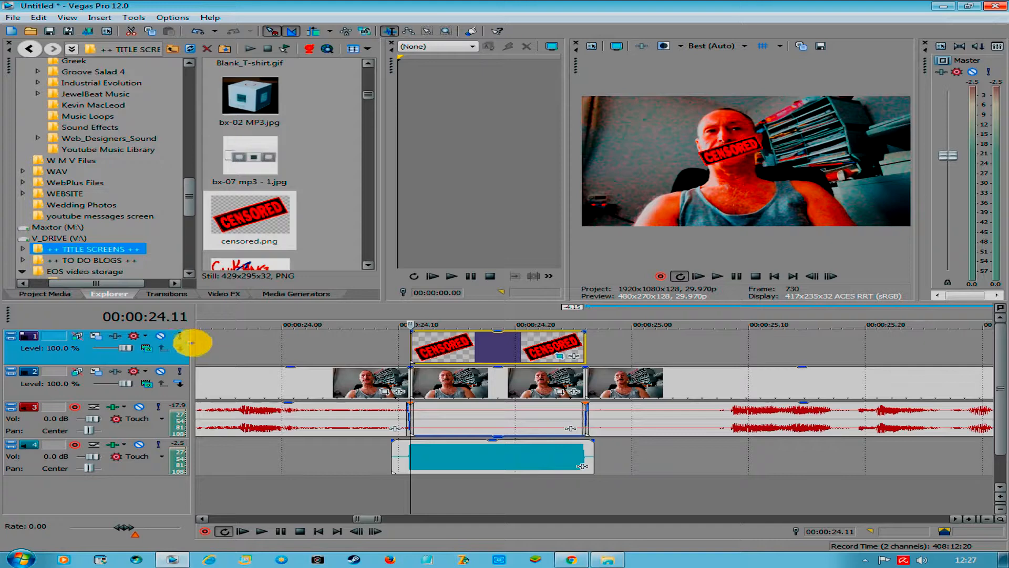
- Play the censored section repeatedly from 00:00:23.24 to check the image overlay together with the beep
click(212, 343)
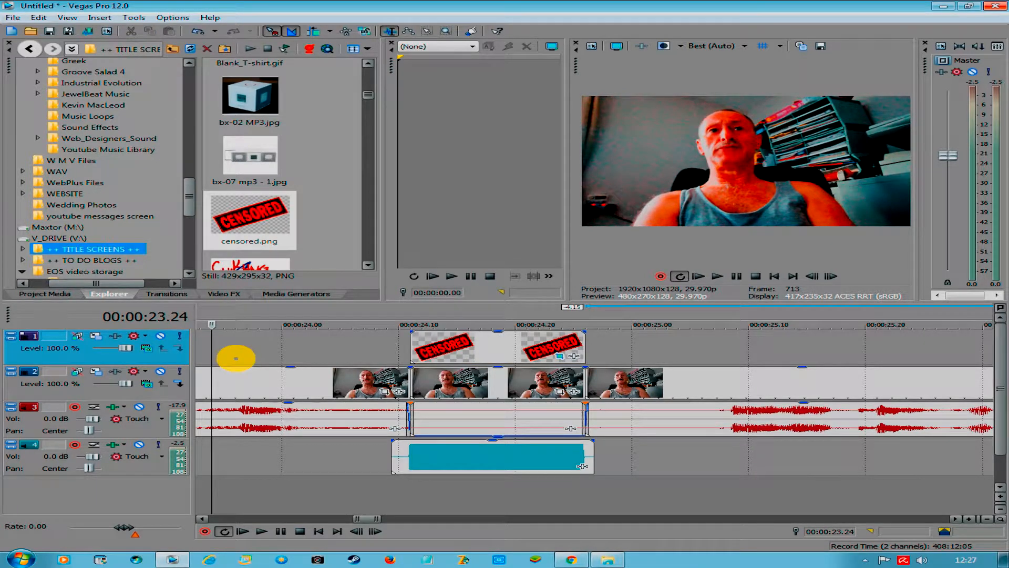
key(space)
key(space)
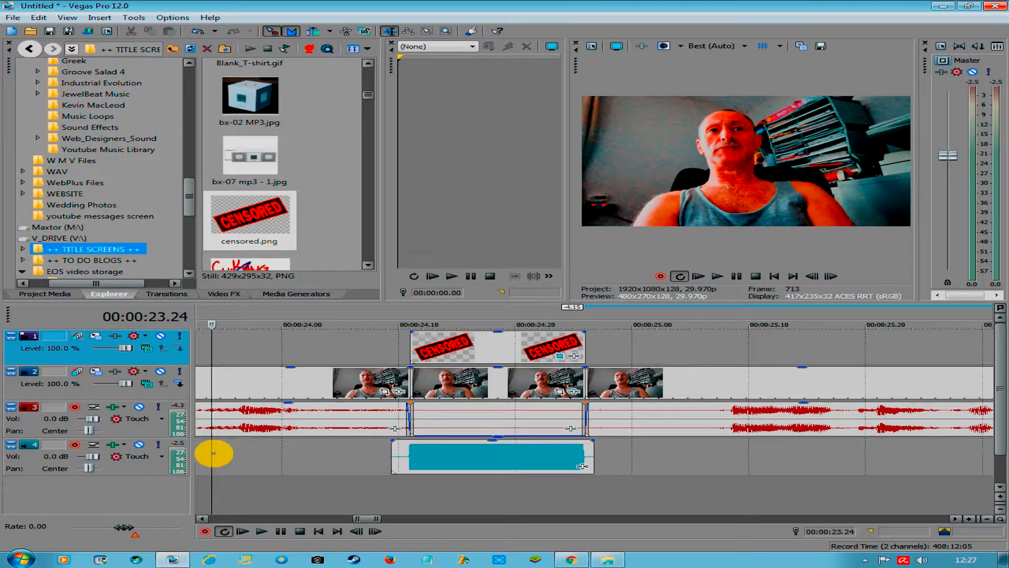
key(space)
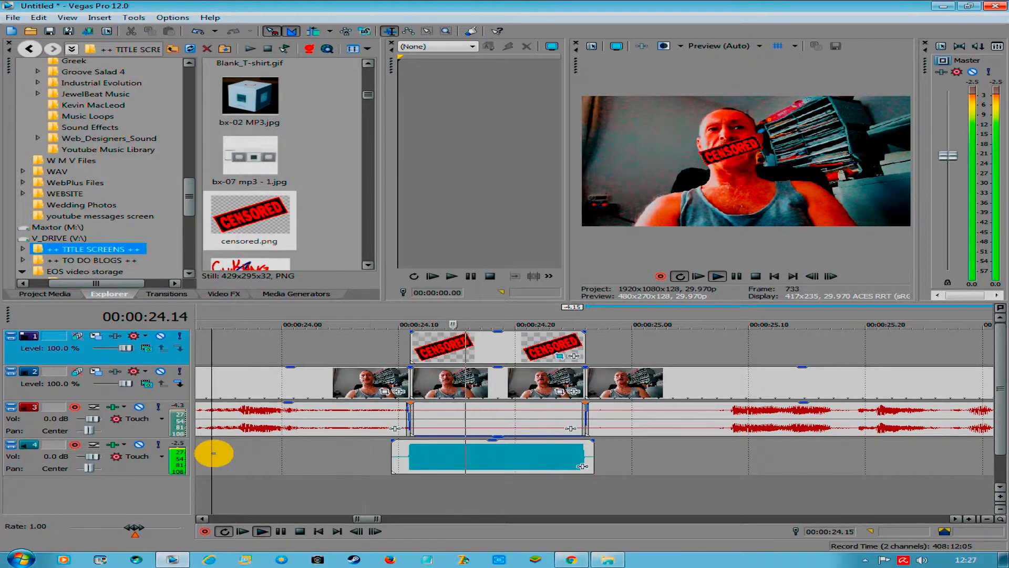
key(space)
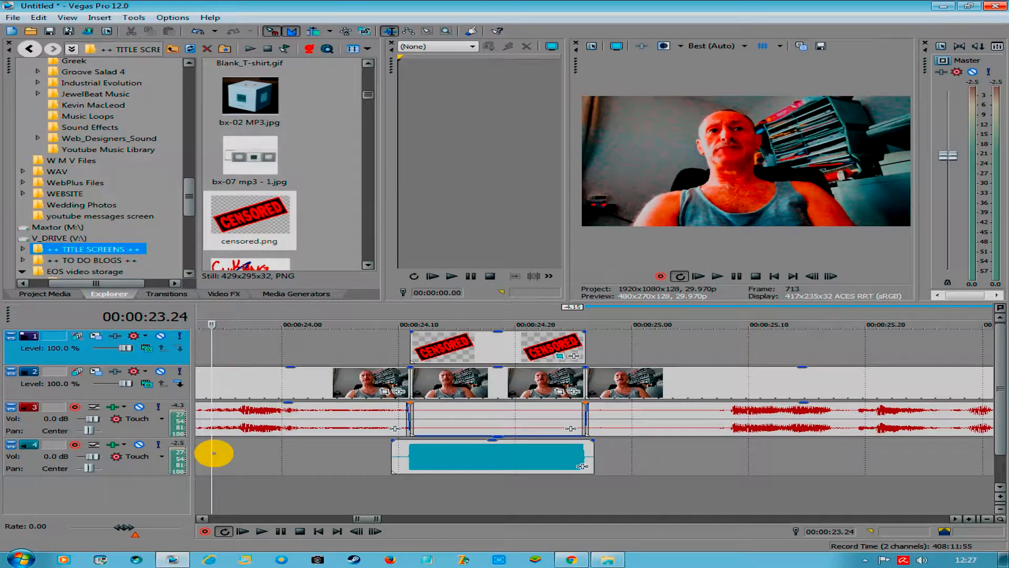
key(space)
key(space)
key(space)
key(space)
key(space)
key(space)
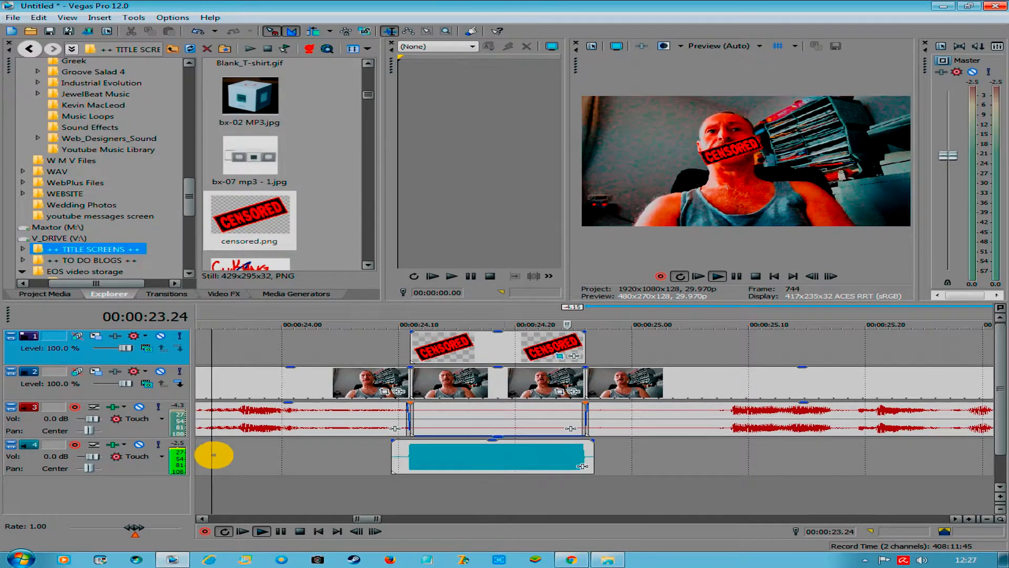
key(space)
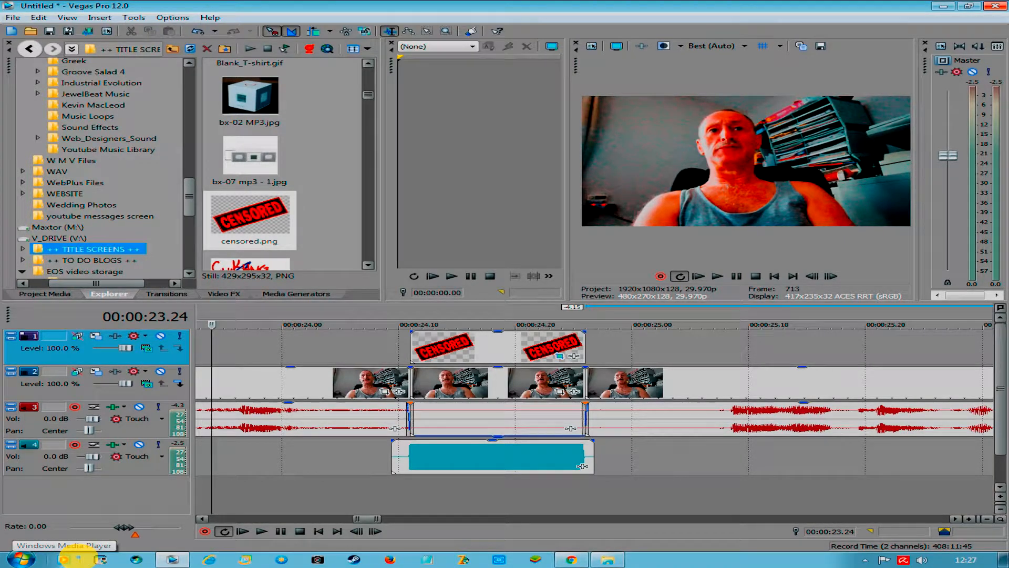
click(67, 558)
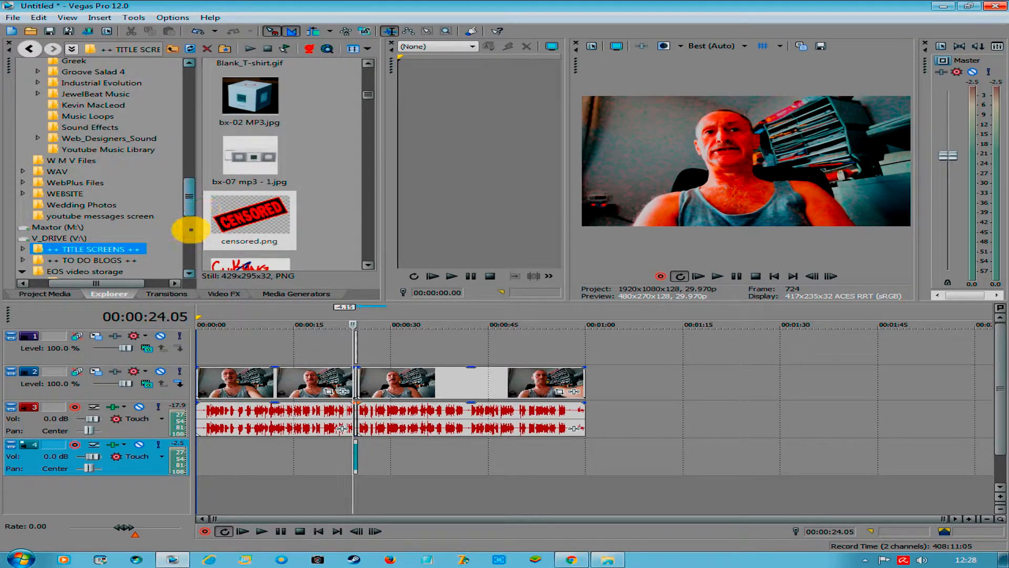
- Open the JANE ASHER folder and place the 2016-11-18 03.0... photo on video track 2, in the empty space after the talking-head clip
click(190, 230)
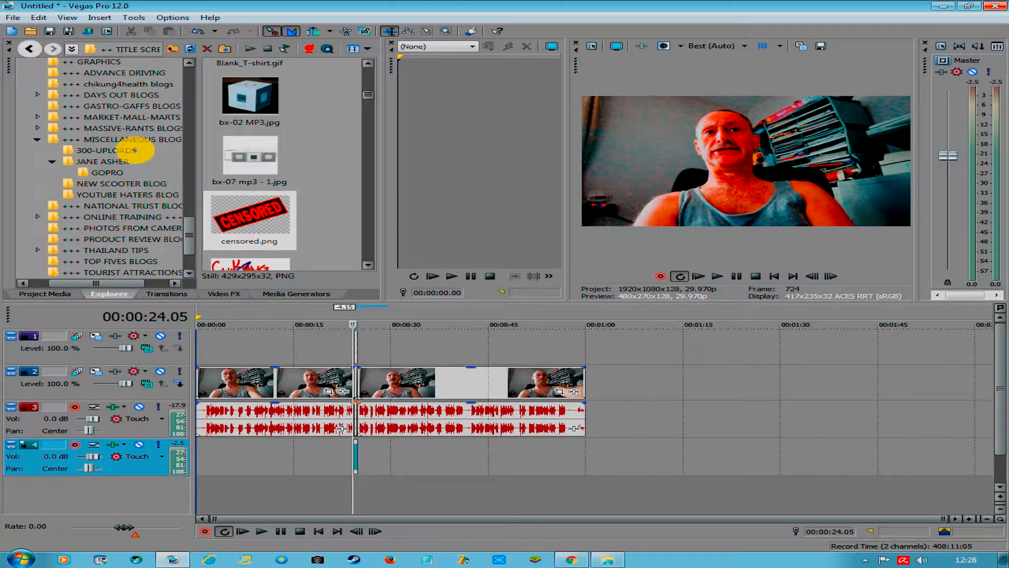
click(126, 162)
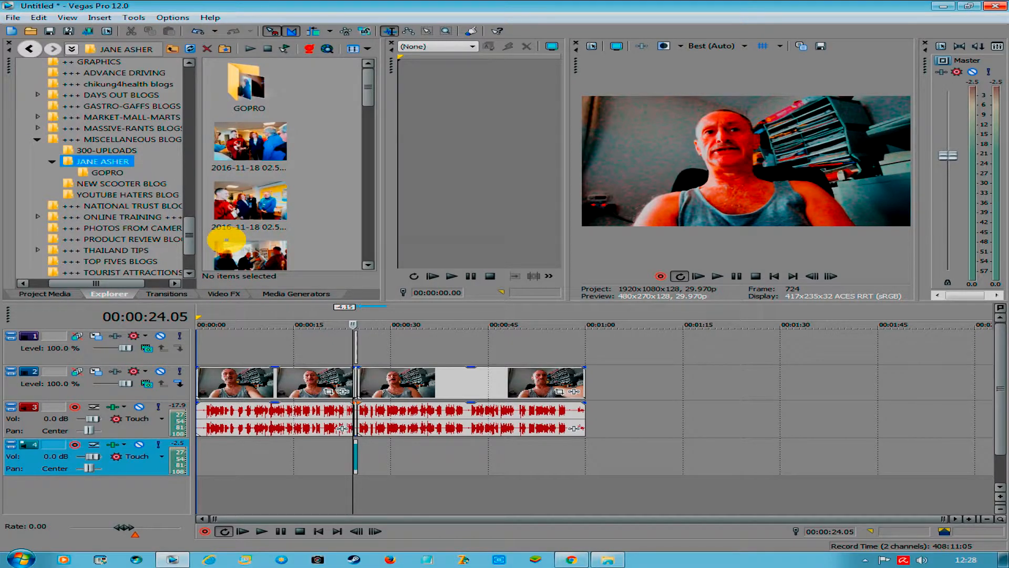
scroll(226, 243, down, 3)
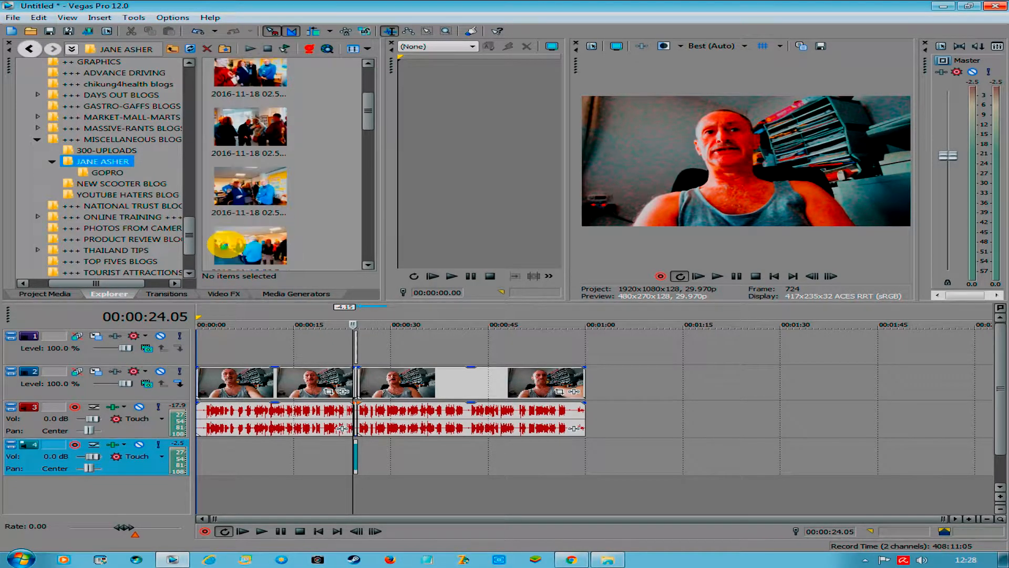
scroll(226, 243, up, 2)
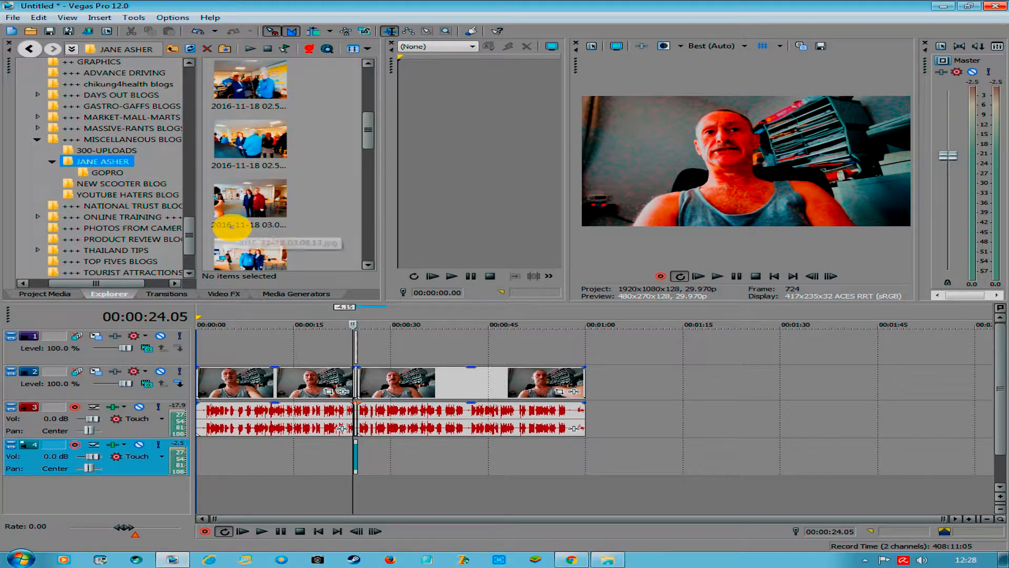
click(237, 207)
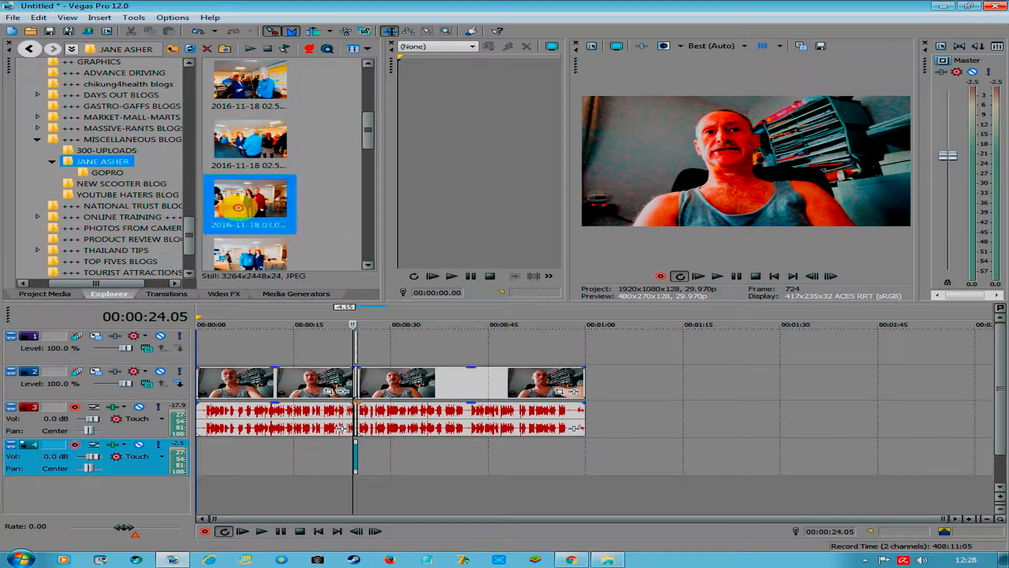
drag(238, 207, 635, 384)
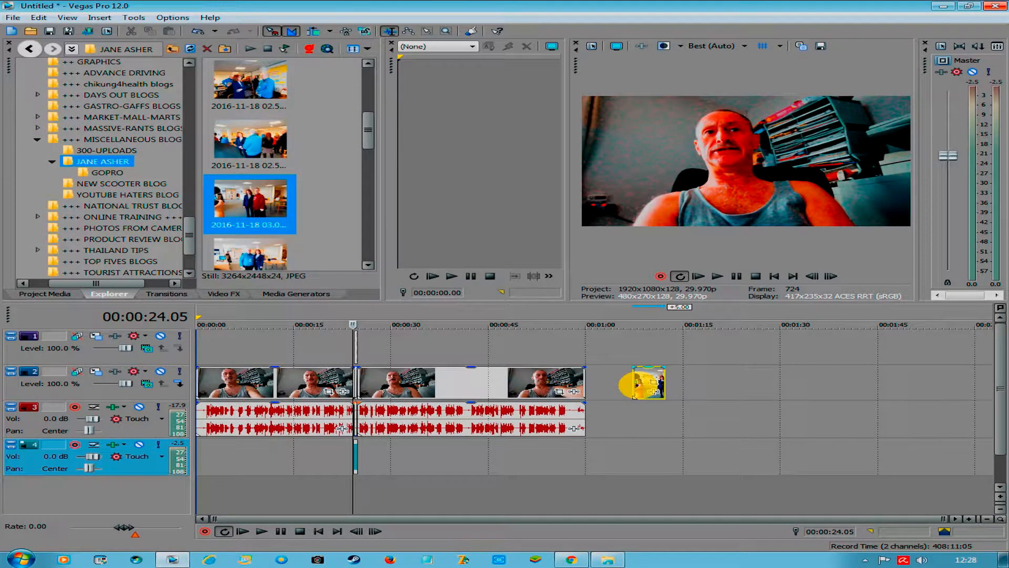
- Play the newly placed photo from its start at 00:01:07.09 to view its abrupt ending
click(634, 384)
scroll(657, 421, up, 5)
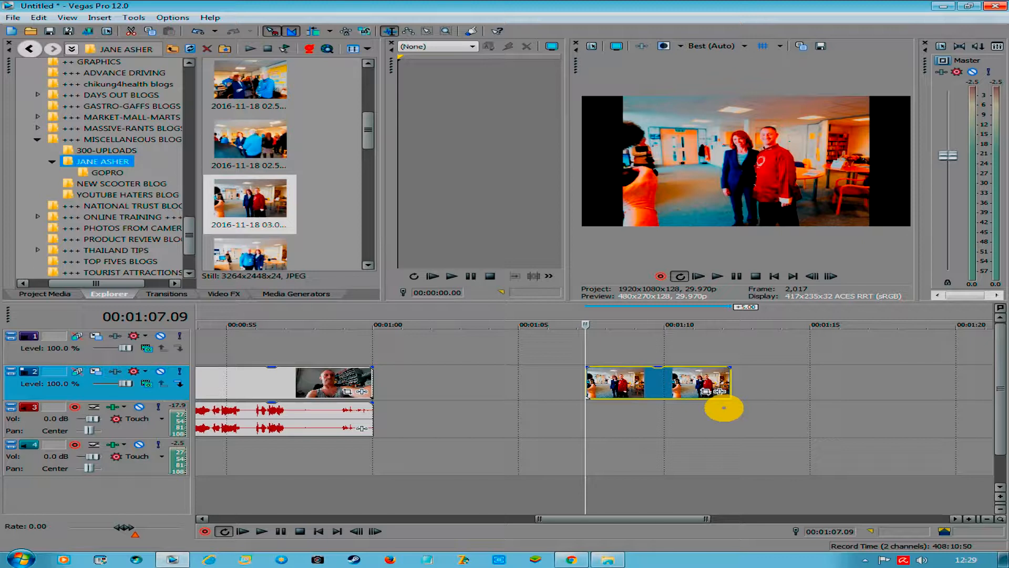
key(space)
key(space)
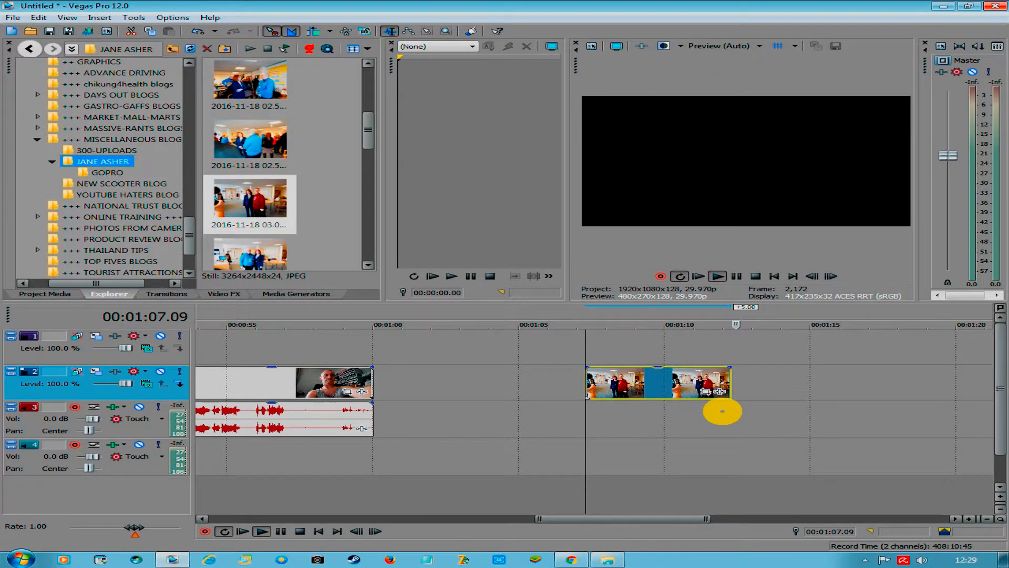
- Move the photo so it starts at 00:01:05.01 and shorten its end by 1.19
drag(700, 401, 620, 393)
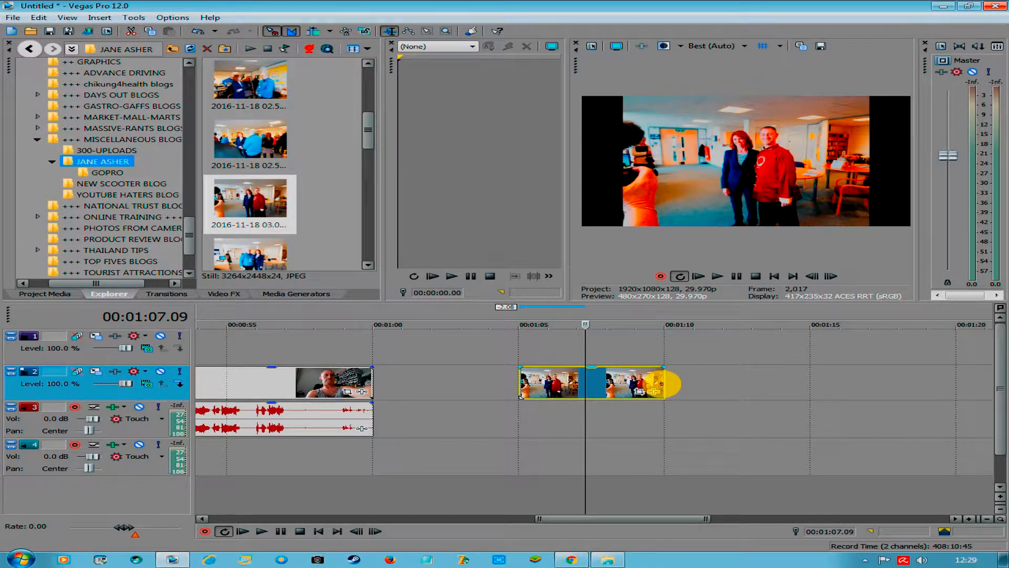
drag(663, 385, 615, 412)
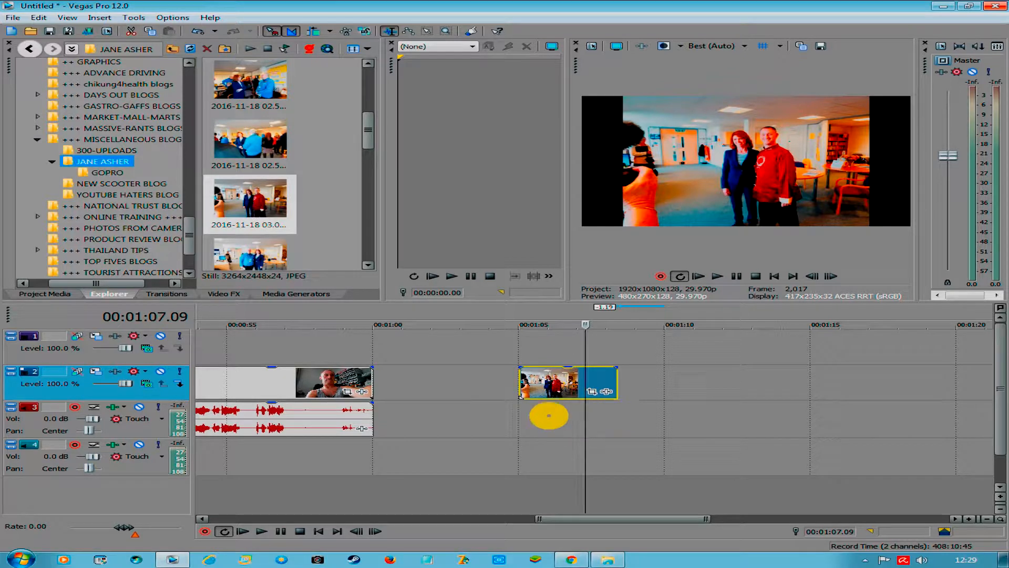
- Play the shortened photo from 00:01:05.01 through to its end
click(520, 418)
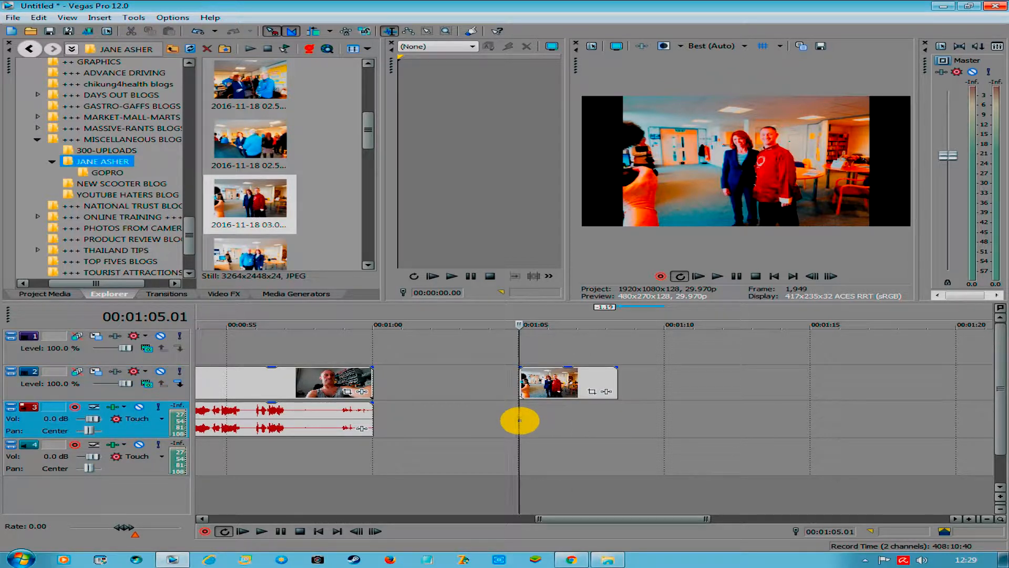
key(space)
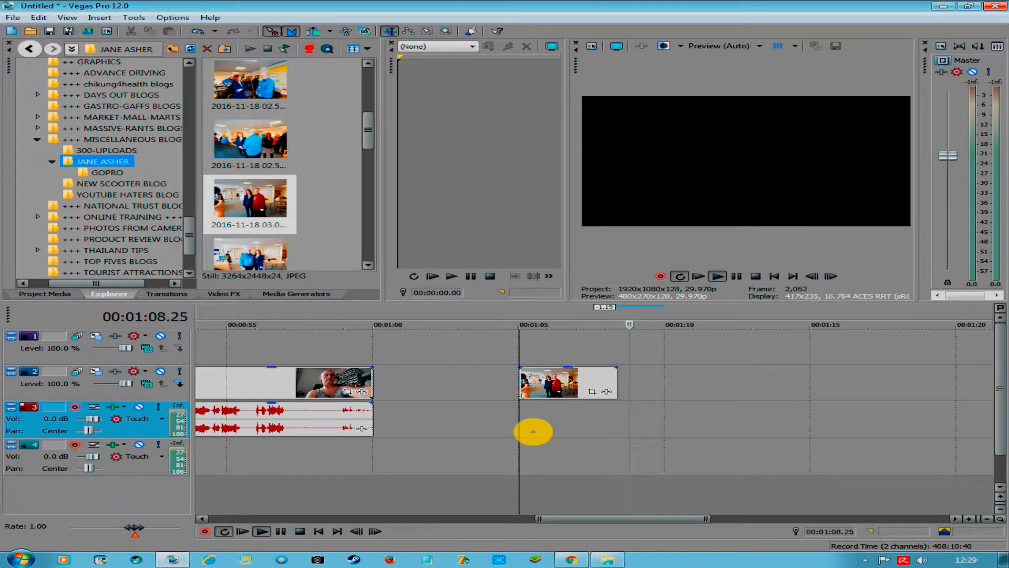
key(space)
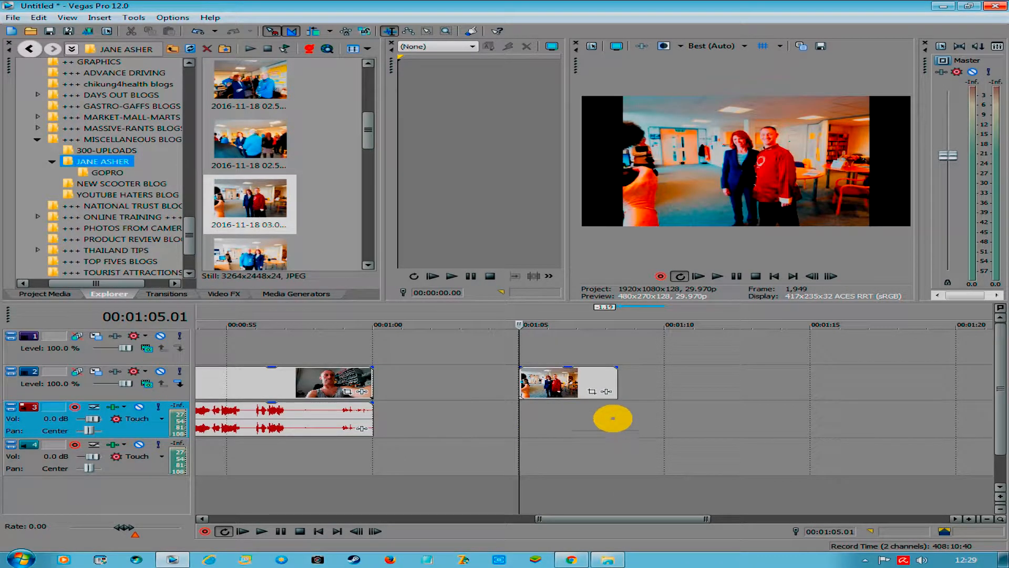
- Add a short fade-out at the end of the photo and play across it to check the fade
drag(615, 367, 595, 387)
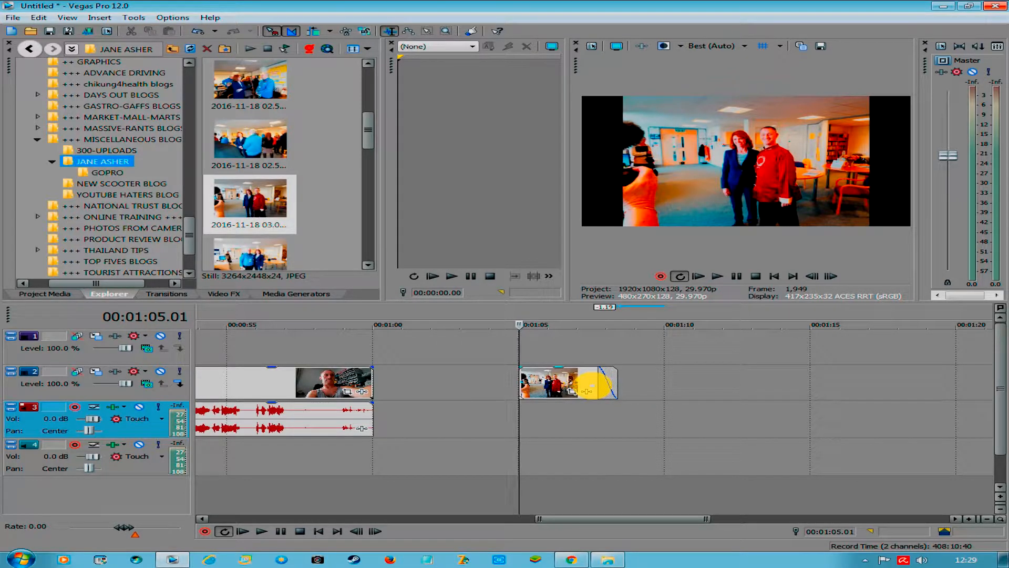
click(586, 350)
key(space)
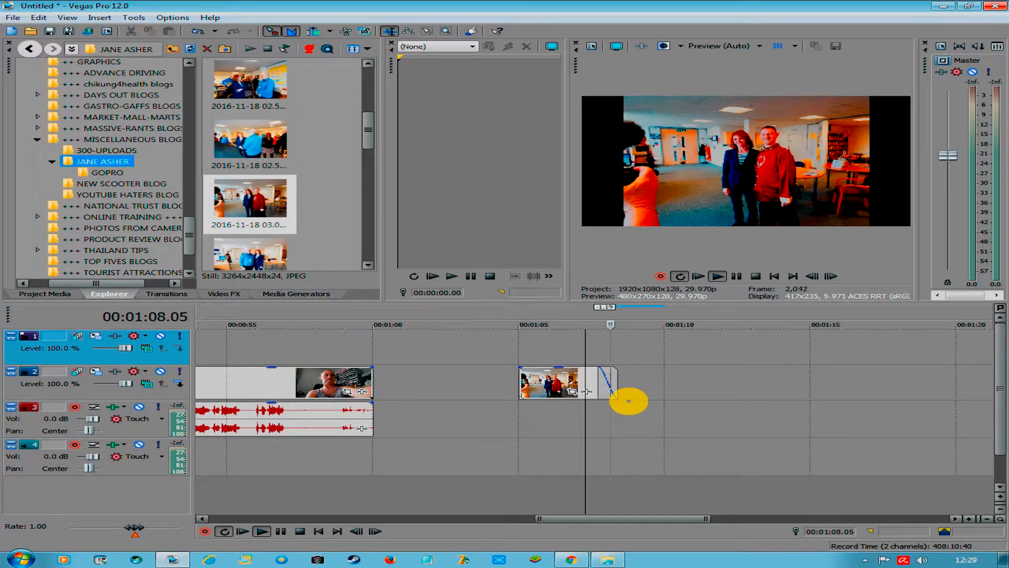
- Add IMG_2304.JPG to track 1, trim it to 3.11 with an end fade-out, and place it straight after the colour photo
key(space)
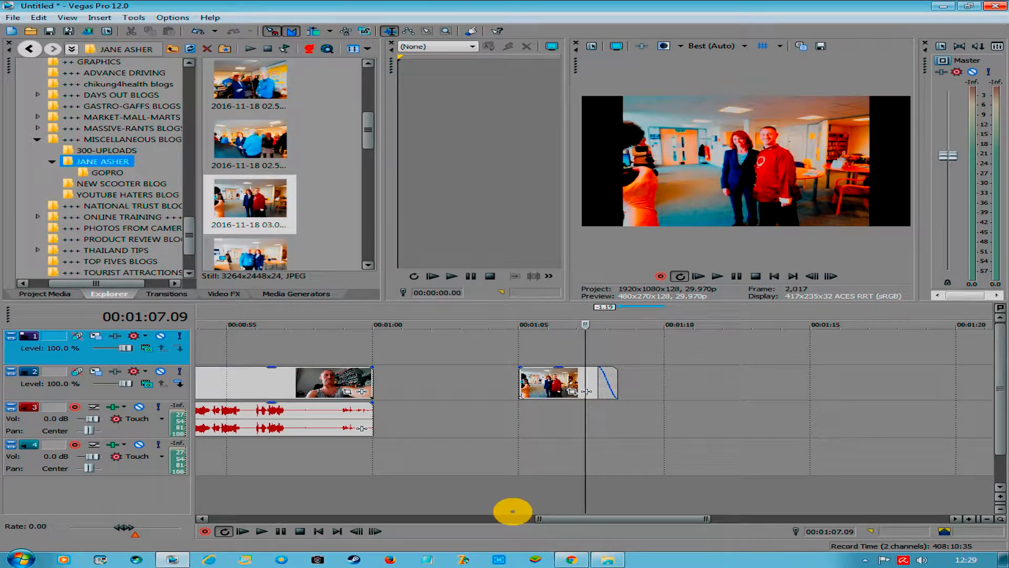
scroll(259, 264, down, 5)
scroll(258, 264, down, 4)
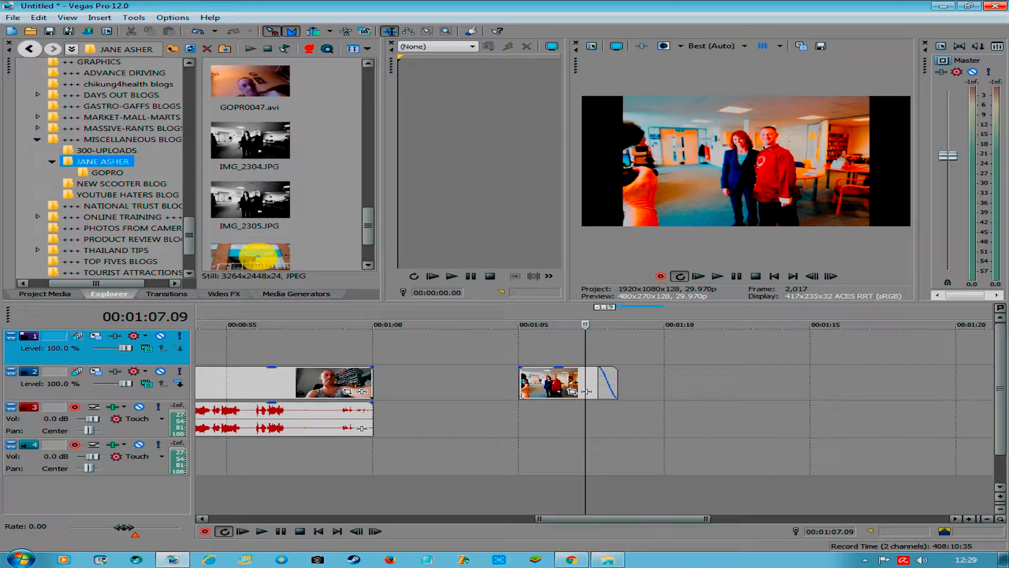
click(256, 124)
drag(256, 124, 525, 345)
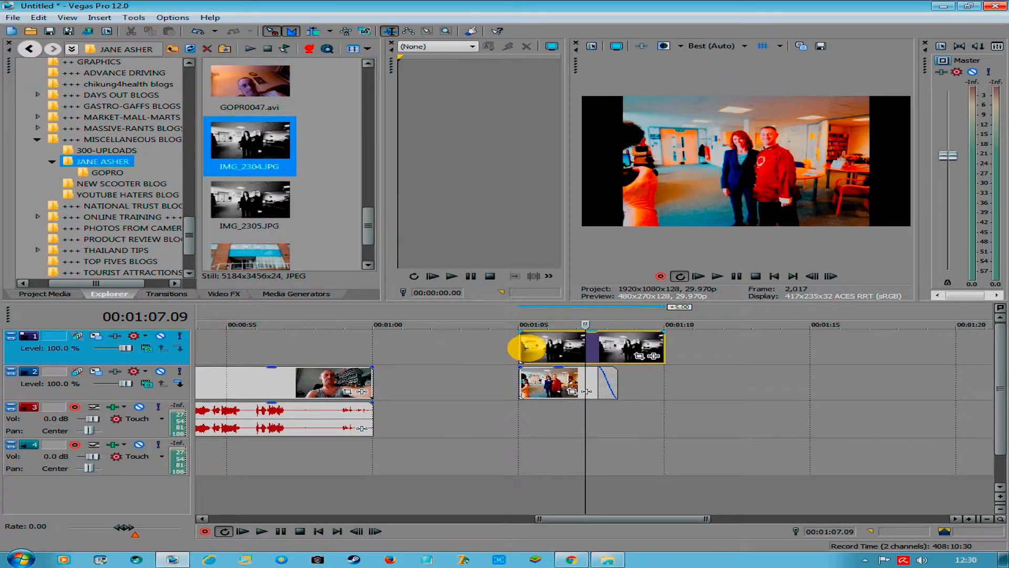
drag(663, 347, 648, 362)
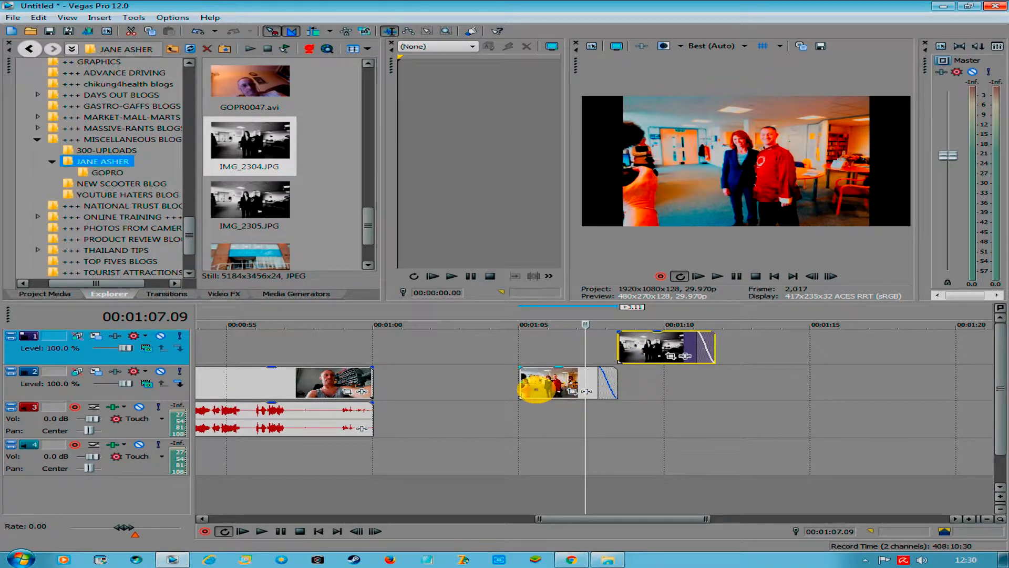
- Select both photos and apply the Flash transition's Hard Flash preset to their starts, keeping its default settings
key(ctrl)
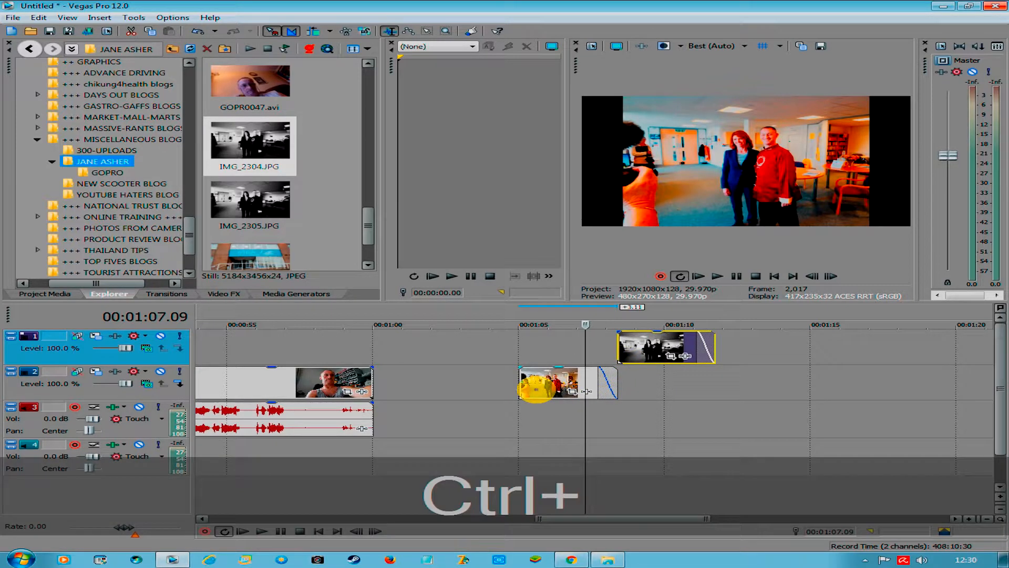
ctrl+click(537, 389)
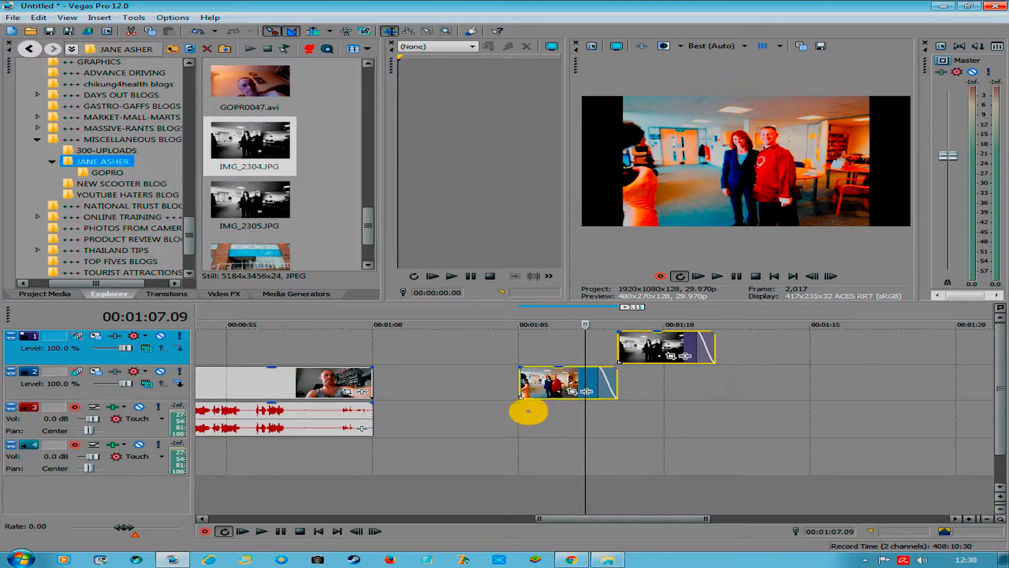
click(182, 295)
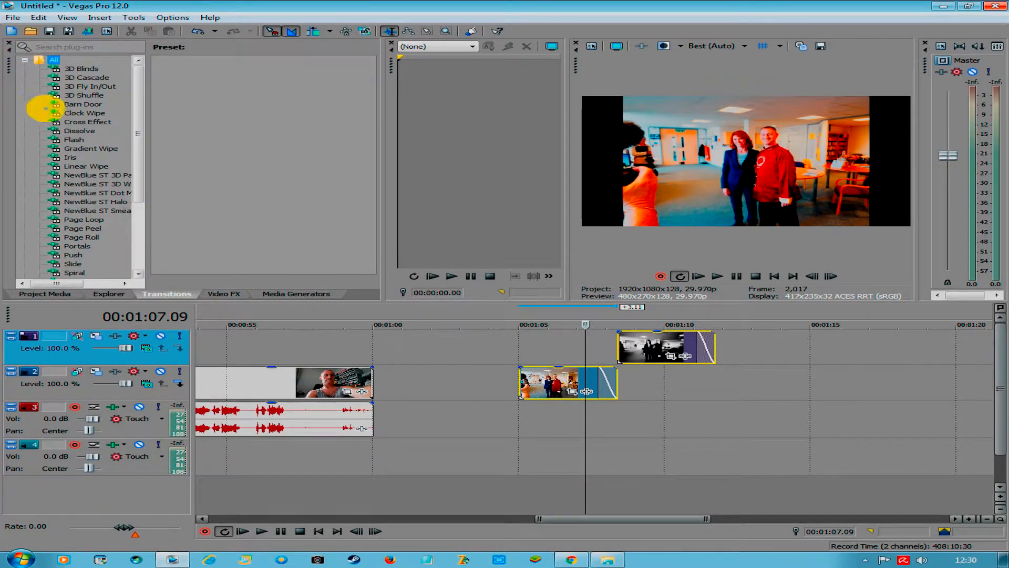
click(72, 139)
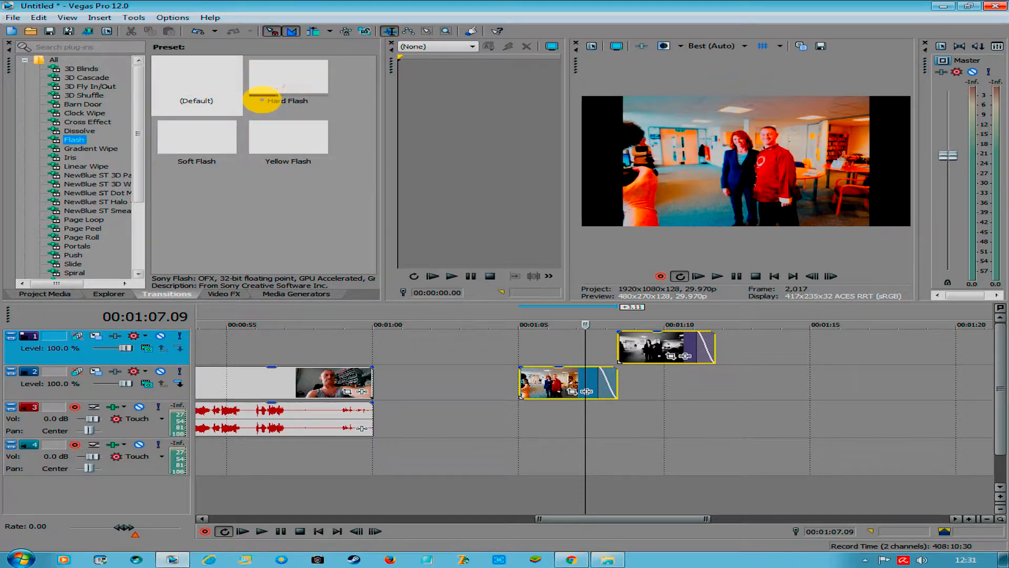
drag(274, 83, 521, 390)
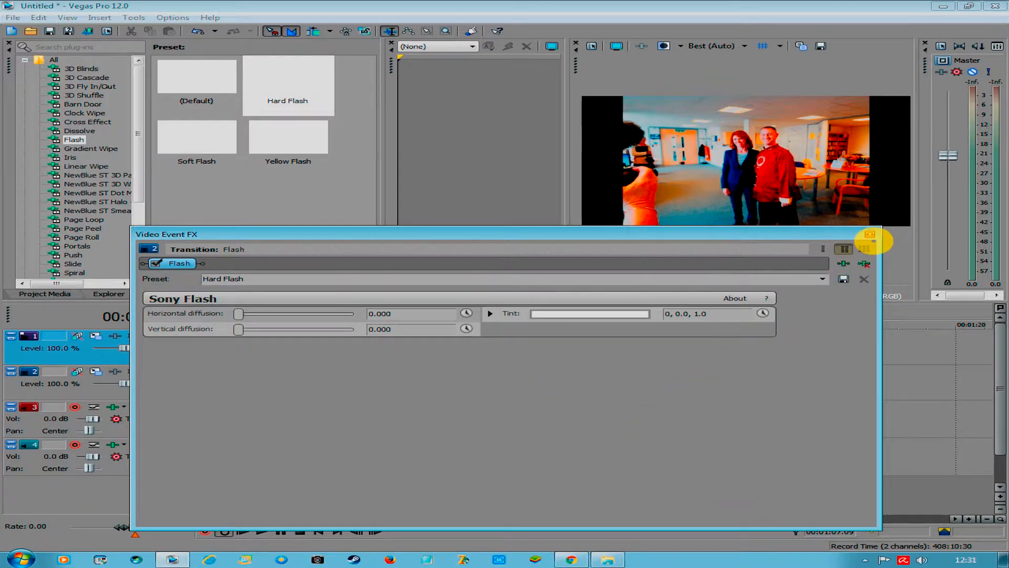
click(869, 235)
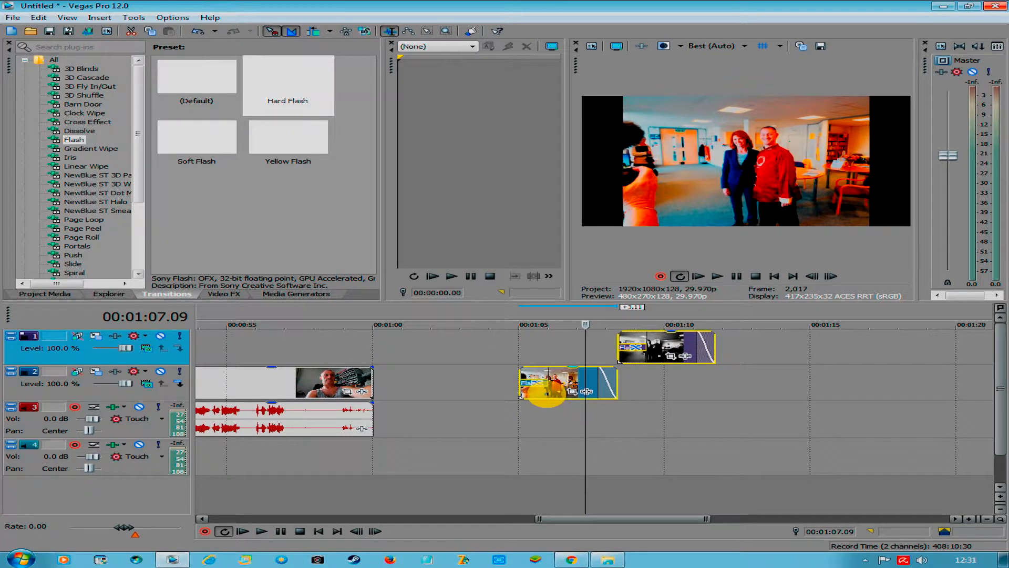
- Shorten the flash transition at the start of both photos and play from 00:01:05.01 to check it
drag(543, 393, 528, 396)
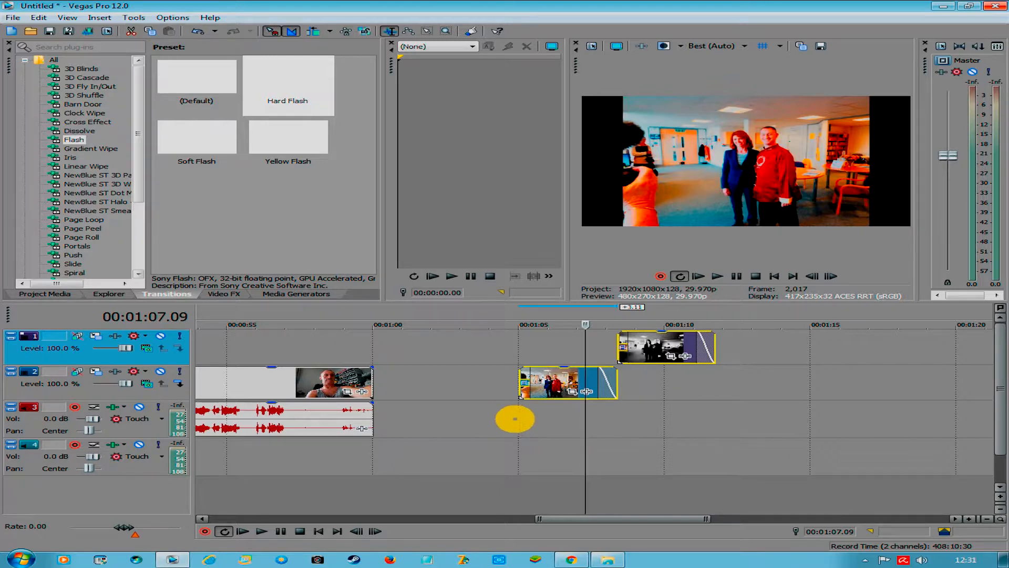
click(519, 422)
key(space)
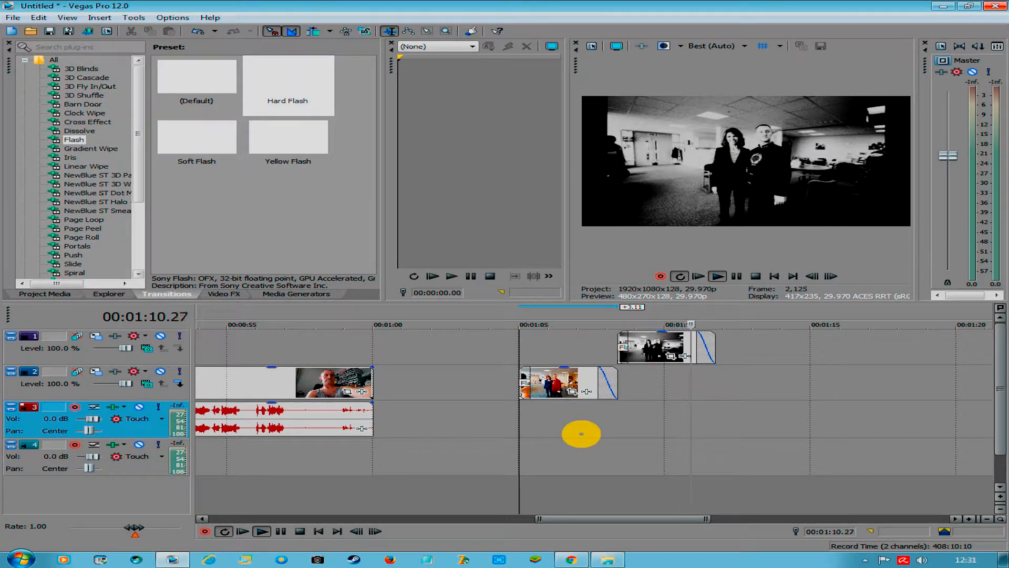
key(space)
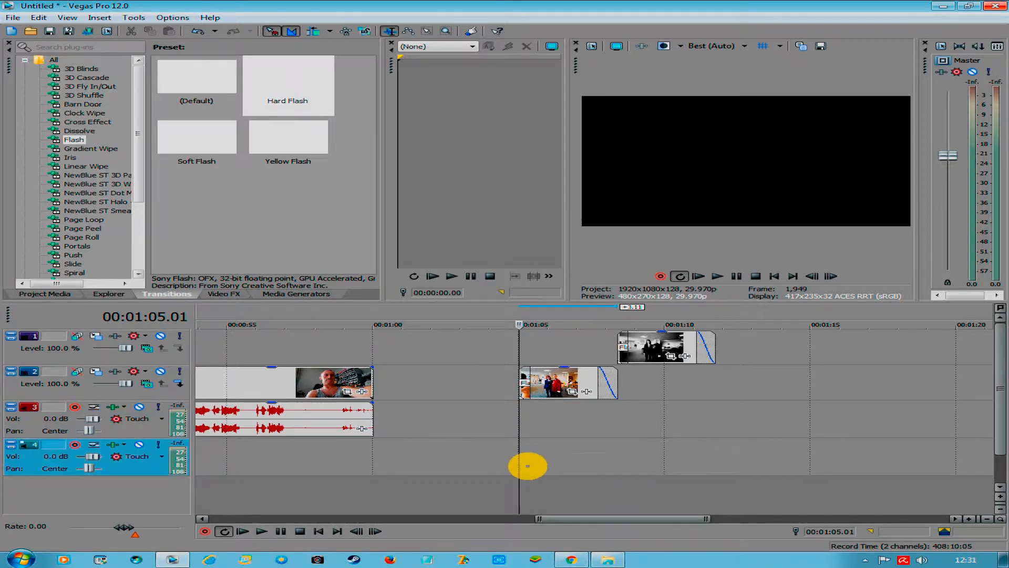
- Step frame by frame through the first photo's flash and place the cursor at its brightest point, 00:01:05.06
key(Right)
key(Right)
key(Right)
key(Right)
key(Right)
key(Right)
key(Right)
key(Right)
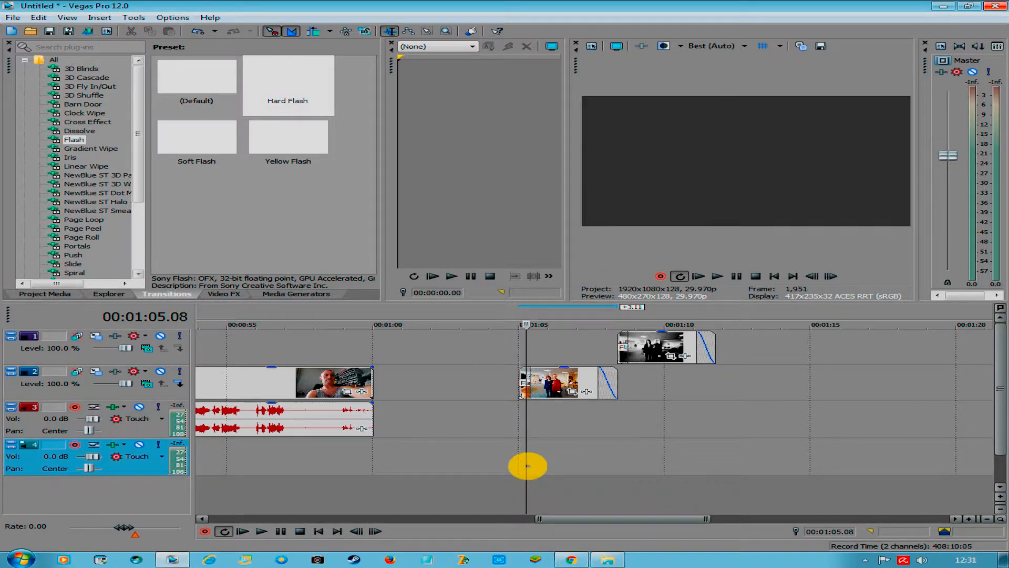
key(Left)
key(Left)
key(Left)
key(Left)
key(Left)
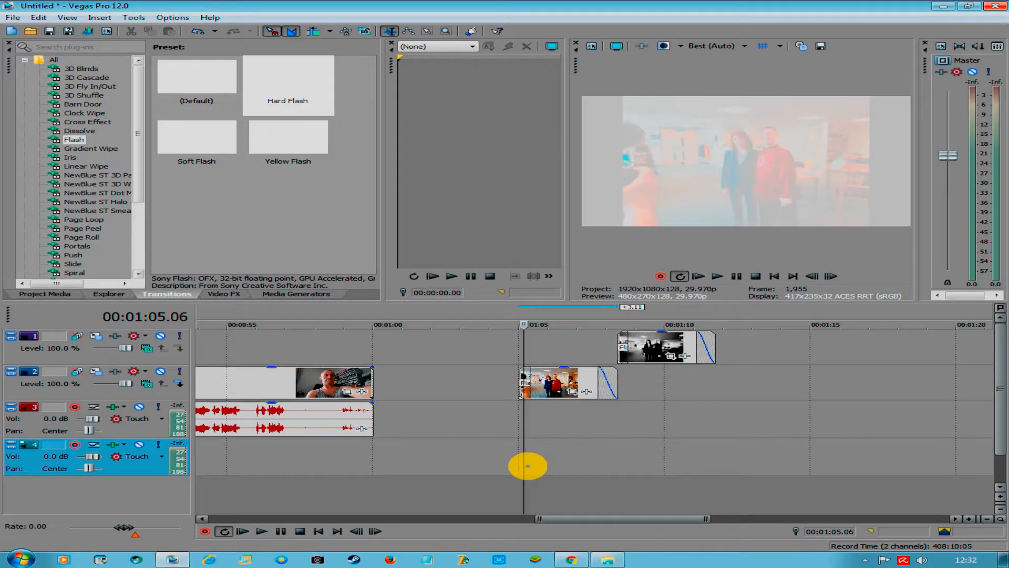
key(Left)
key(Right)
key(Right)
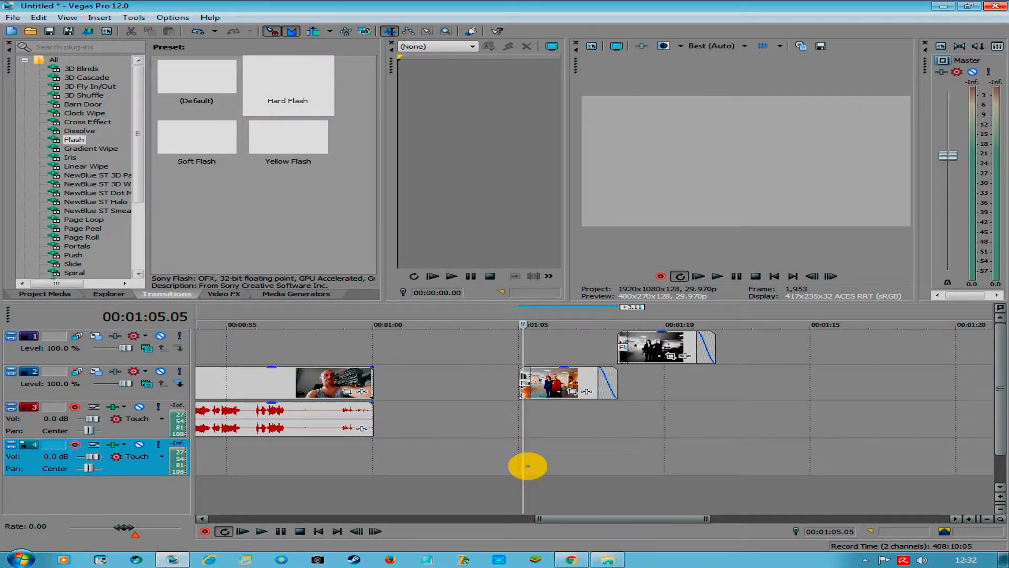
key(Left)
key(Right)
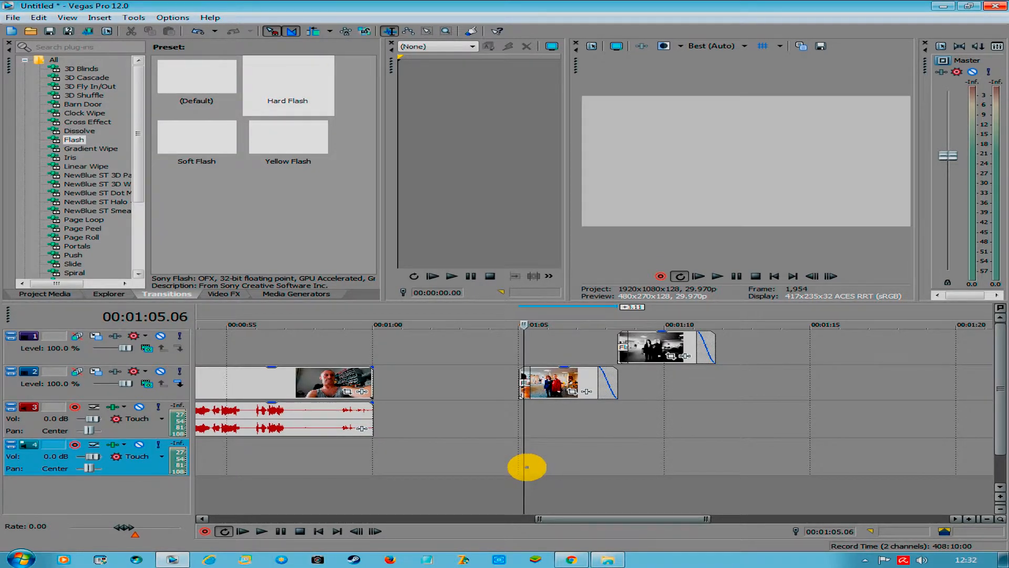
key(Right)
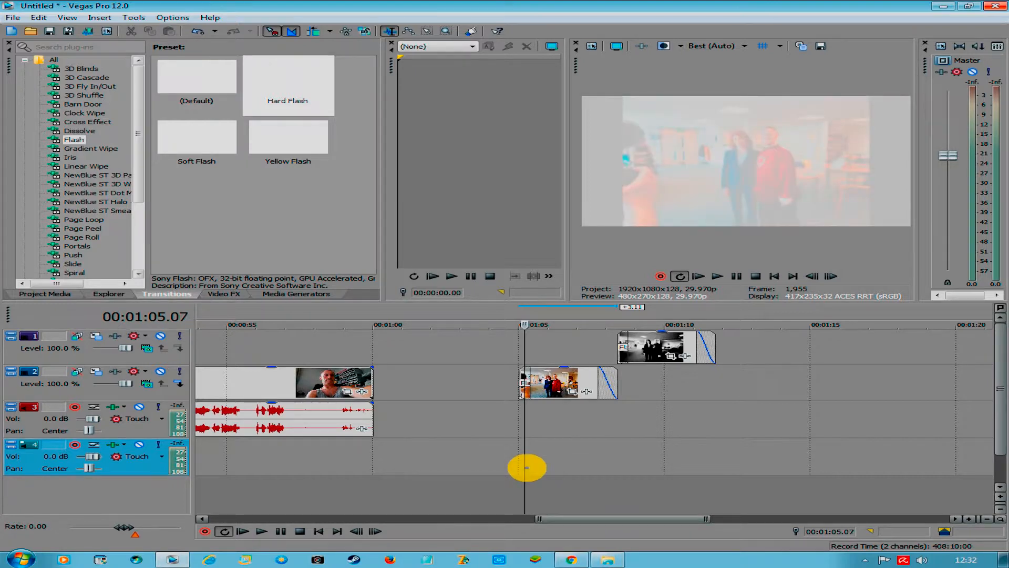
key(Left)
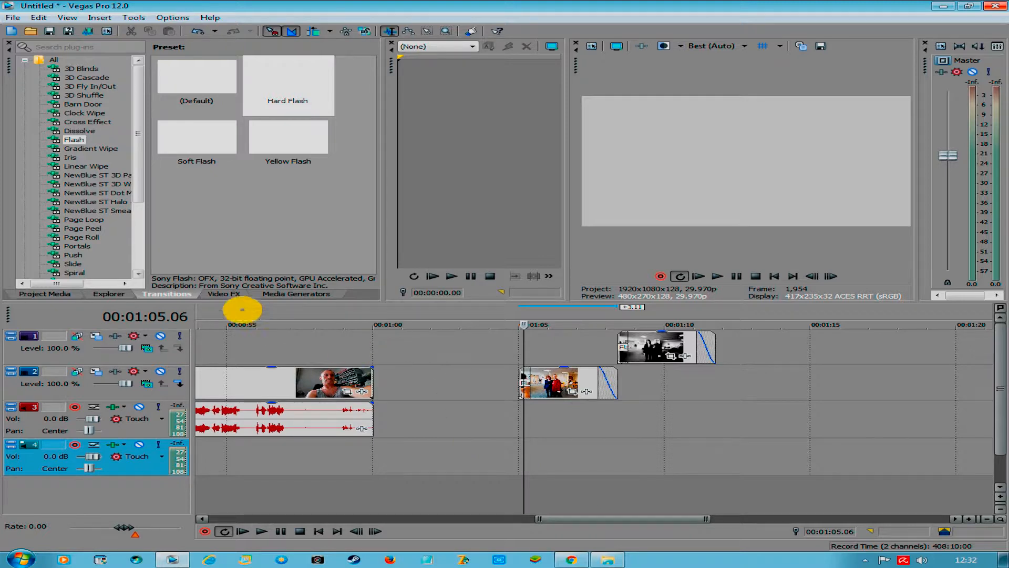
- Browse the media folders to the noises etc folder inside WAV
click(126, 296)
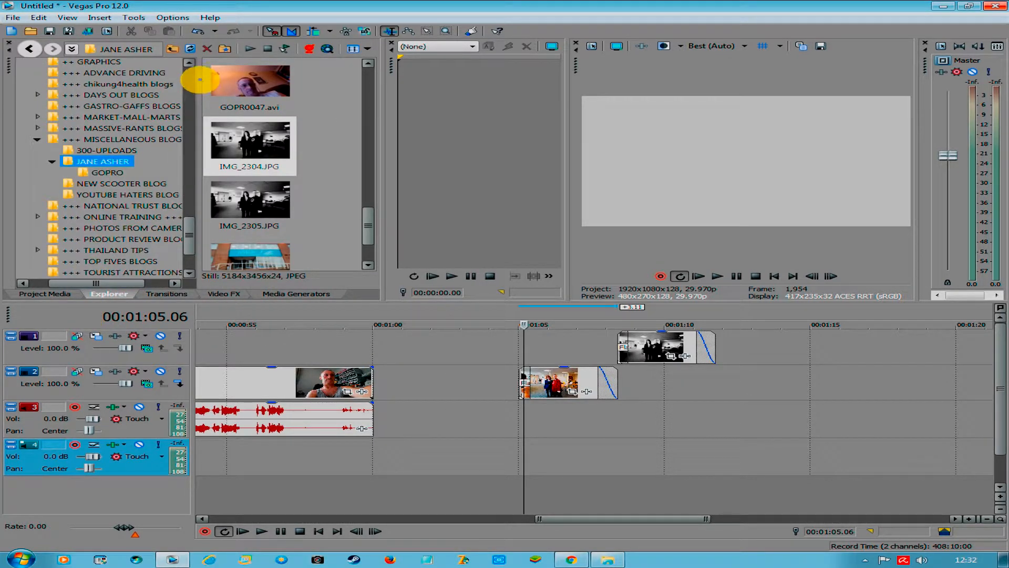
click(190, 74)
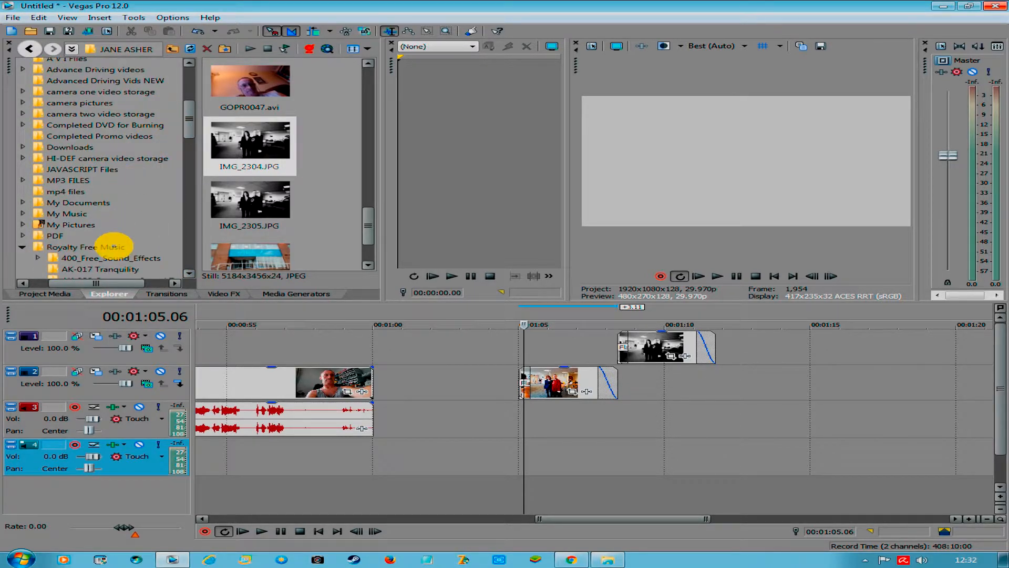
click(189, 246)
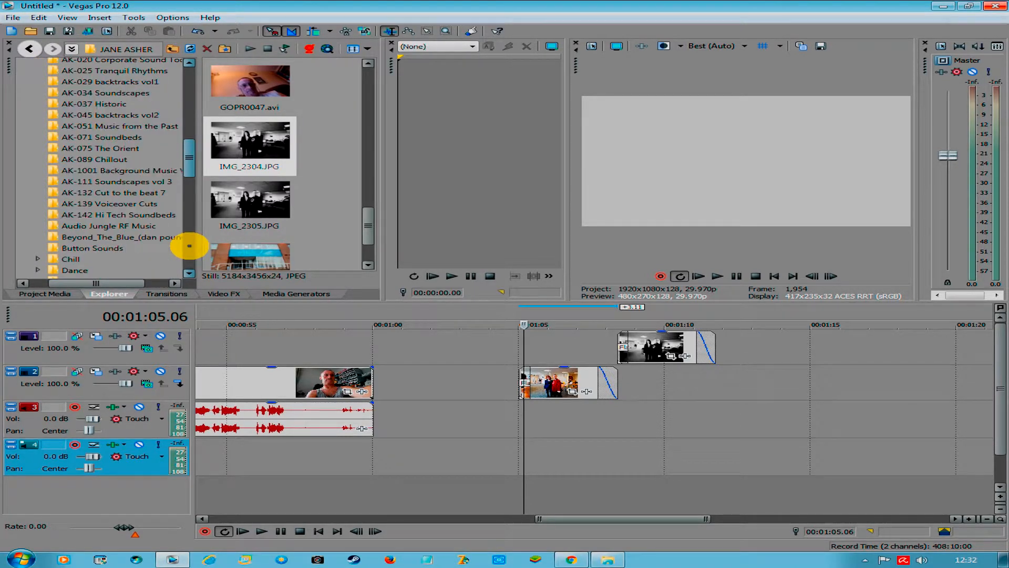
click(189, 246)
click(53, 173)
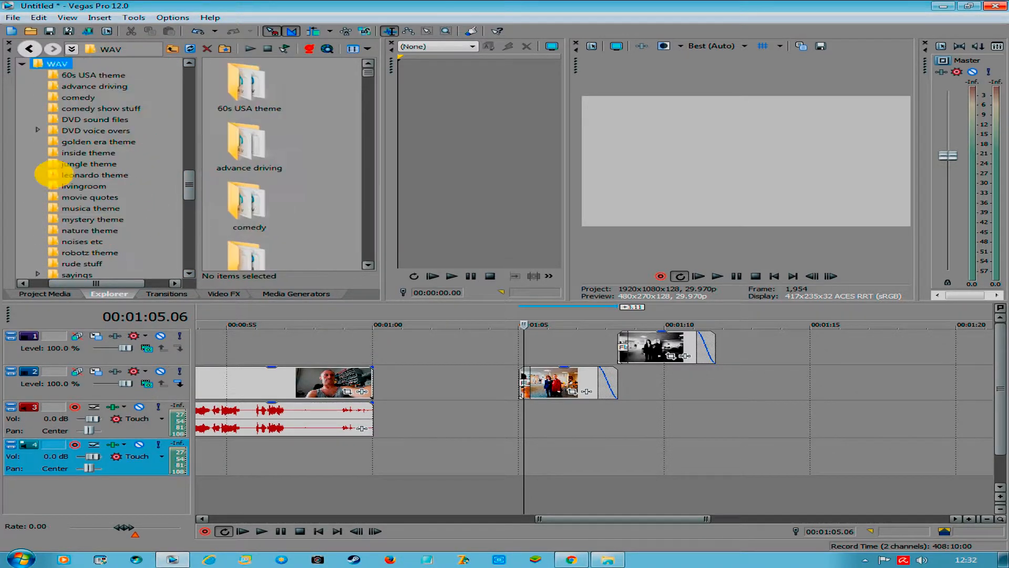
scroll(53, 174, down, 2)
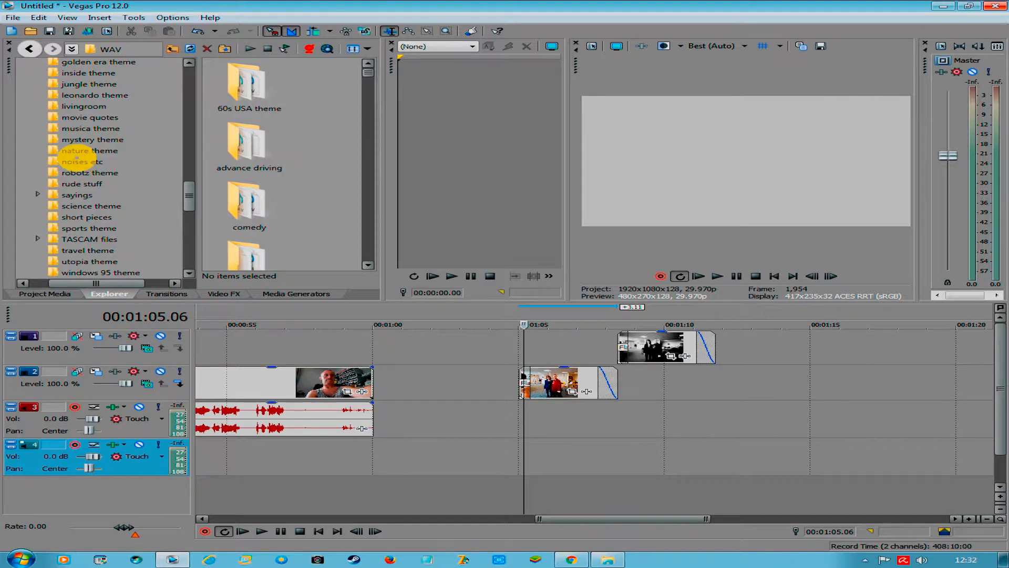
click(72, 163)
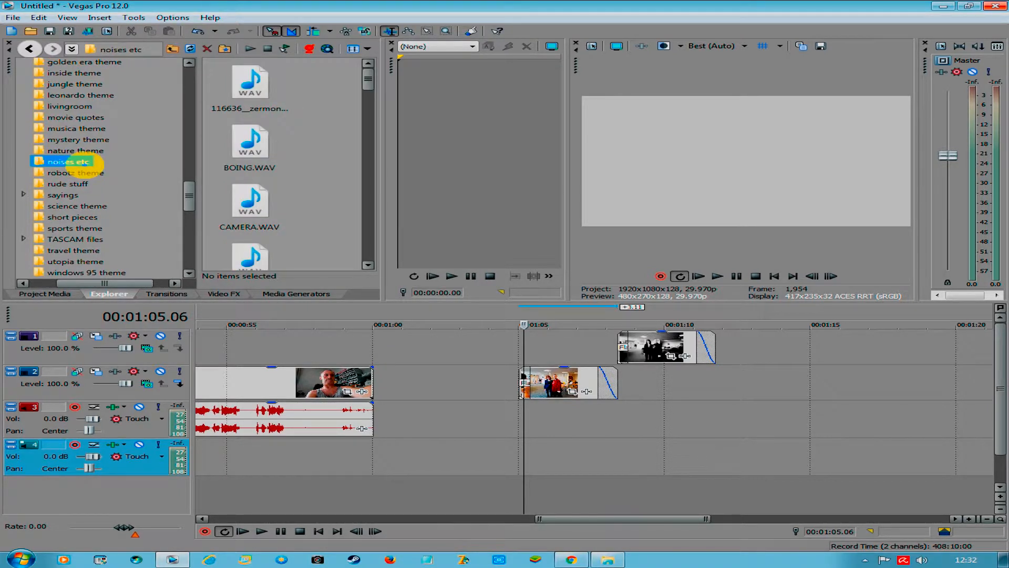
- Place CAMERA.WAV on track 4 at 00:01:05.06 and again at the second photo's flash, 00:01:08.17
click(252, 200)
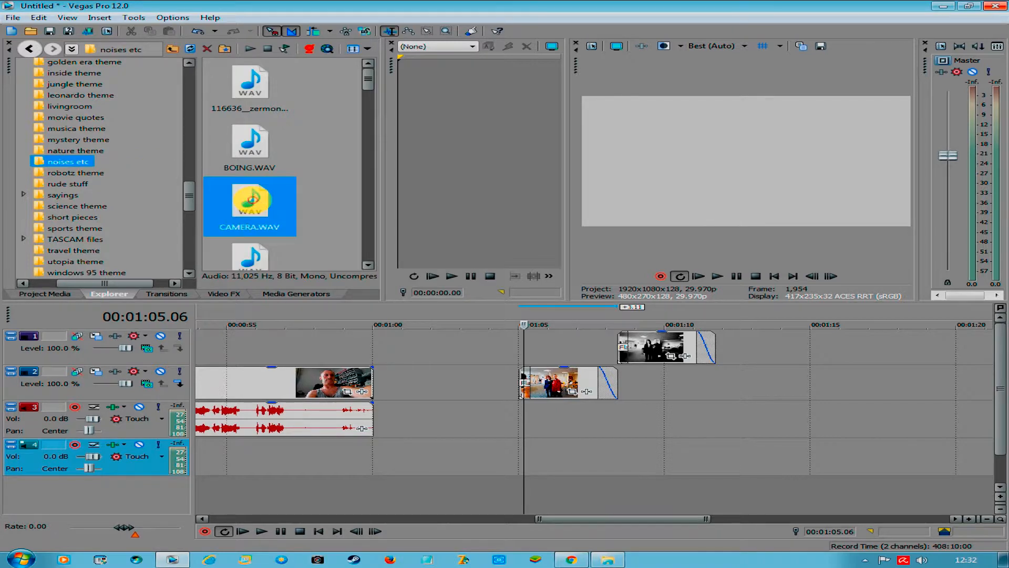
drag(254, 200, 526, 462)
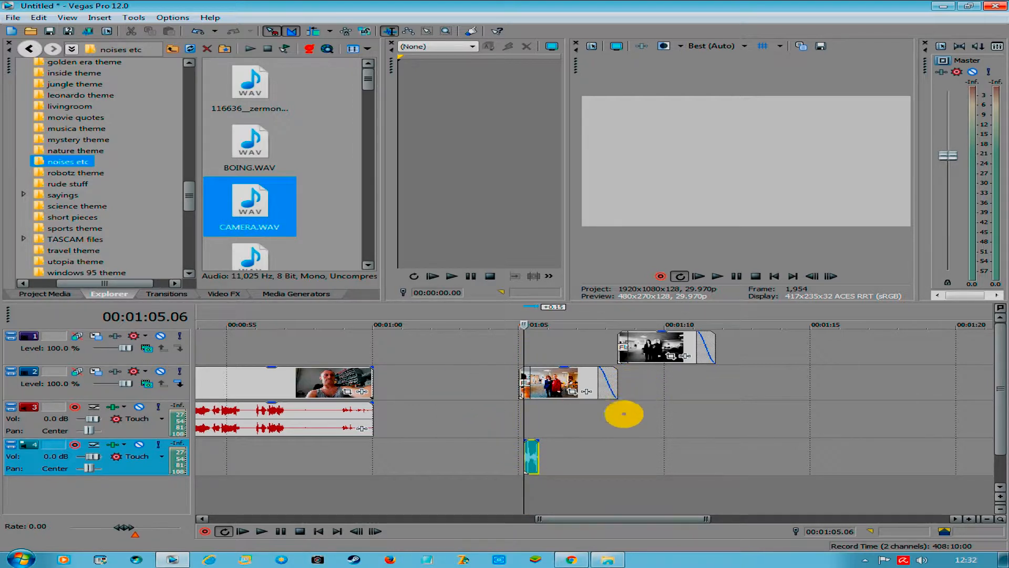
click(624, 445)
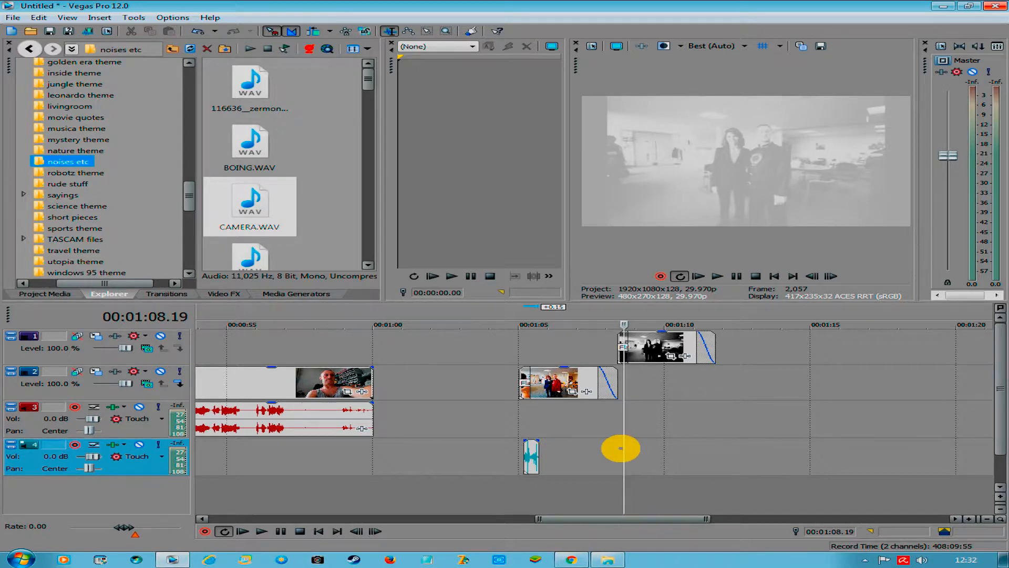
key(Left)
key(Left)
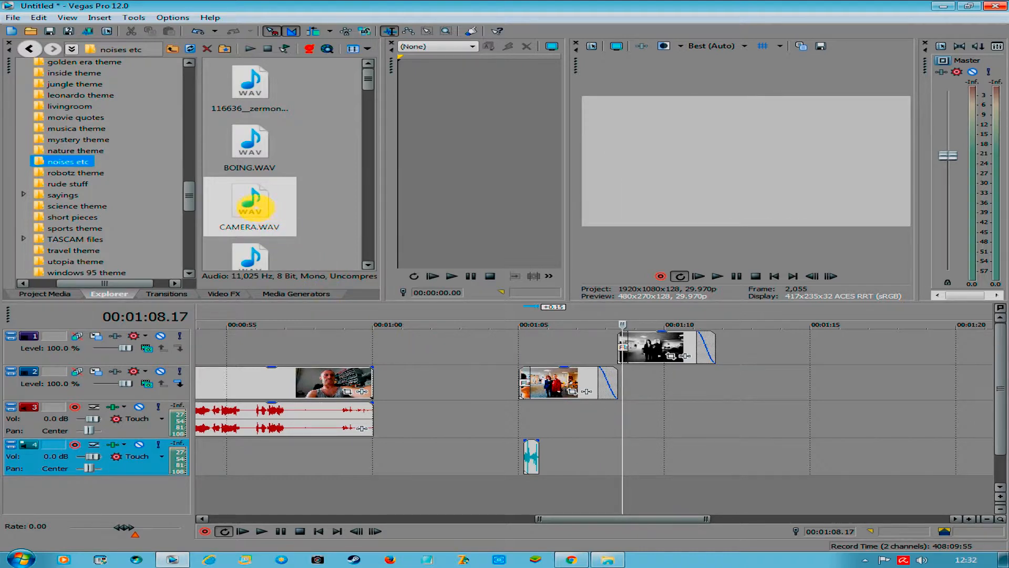
drag(250, 205, 629, 468)
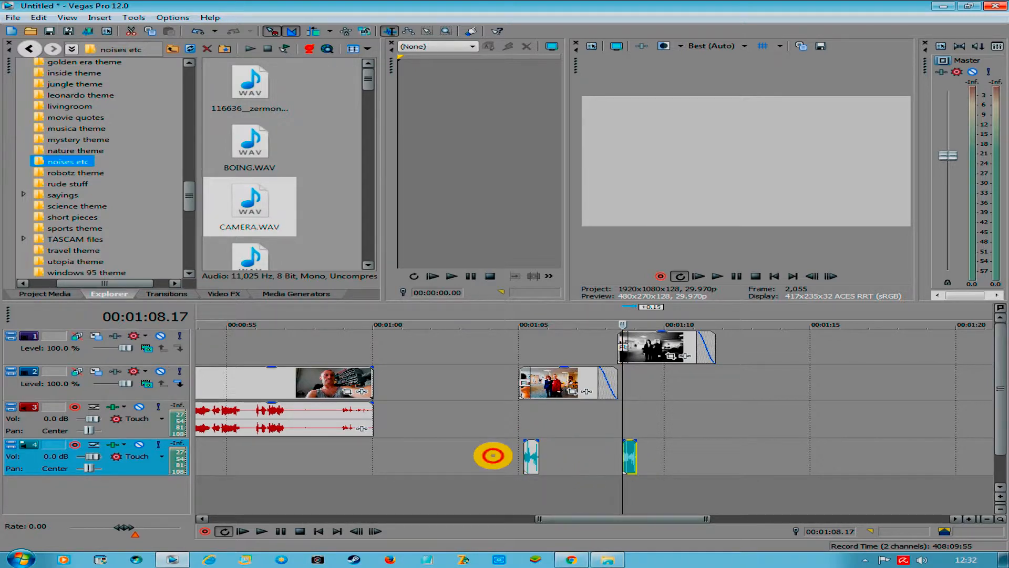
- Play both photos twice from 00:01:04.04 to check the flashes against the camera sounds
click(493, 456)
key(space)
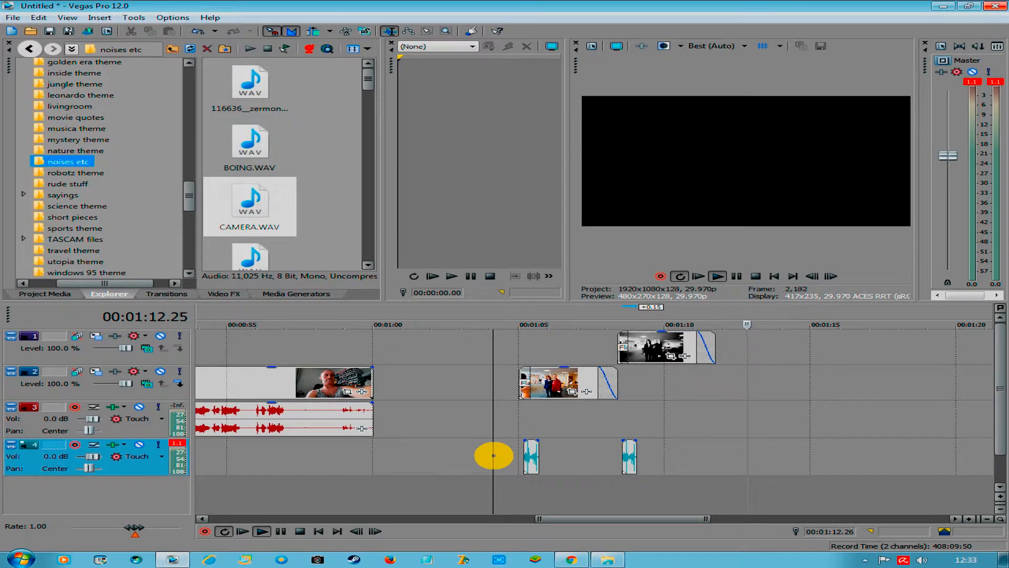
key(space)
key(space)
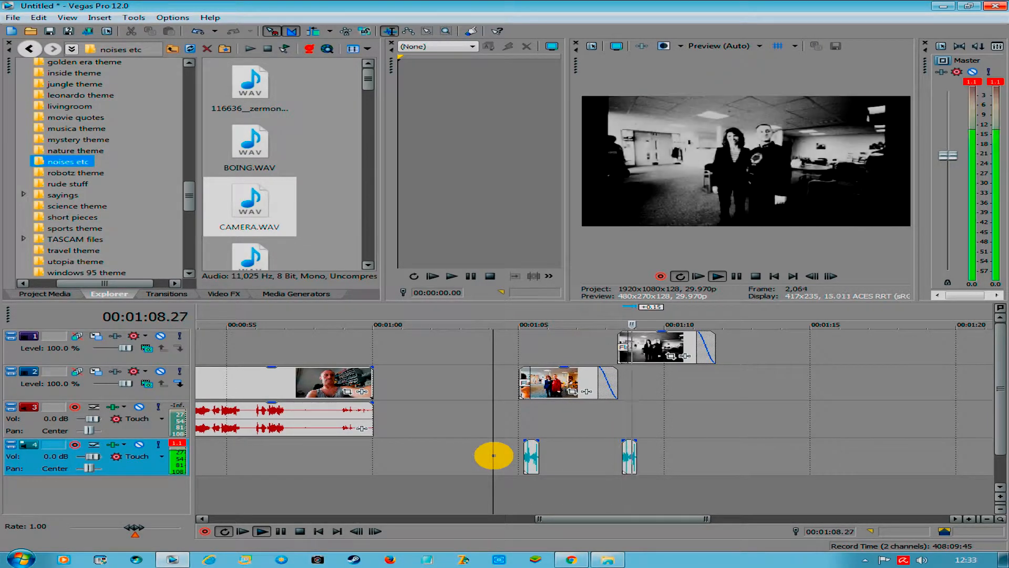
key(space)
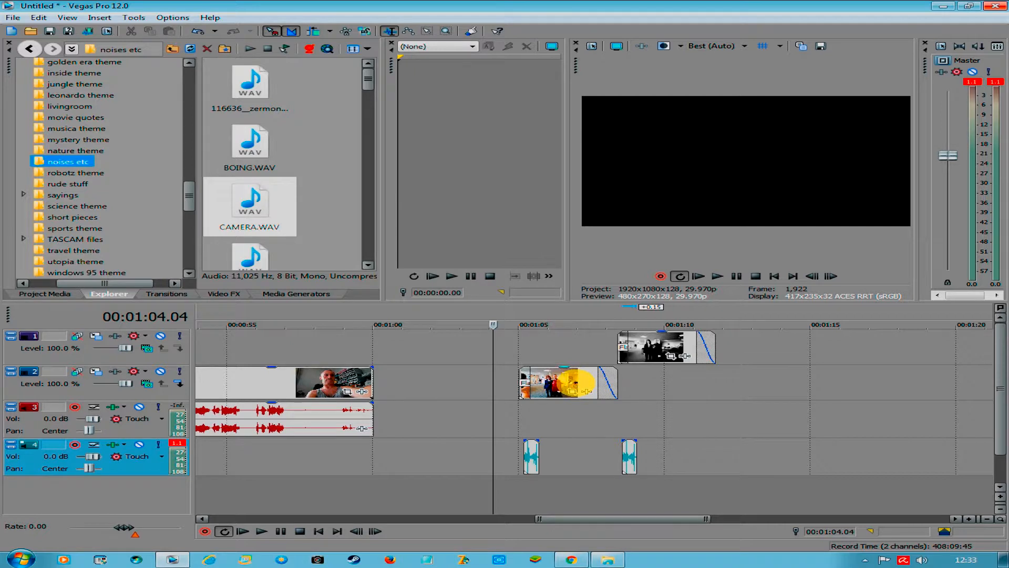
- Select both photos on the timeline and adjust the fade-out at their ends
click(577, 382)
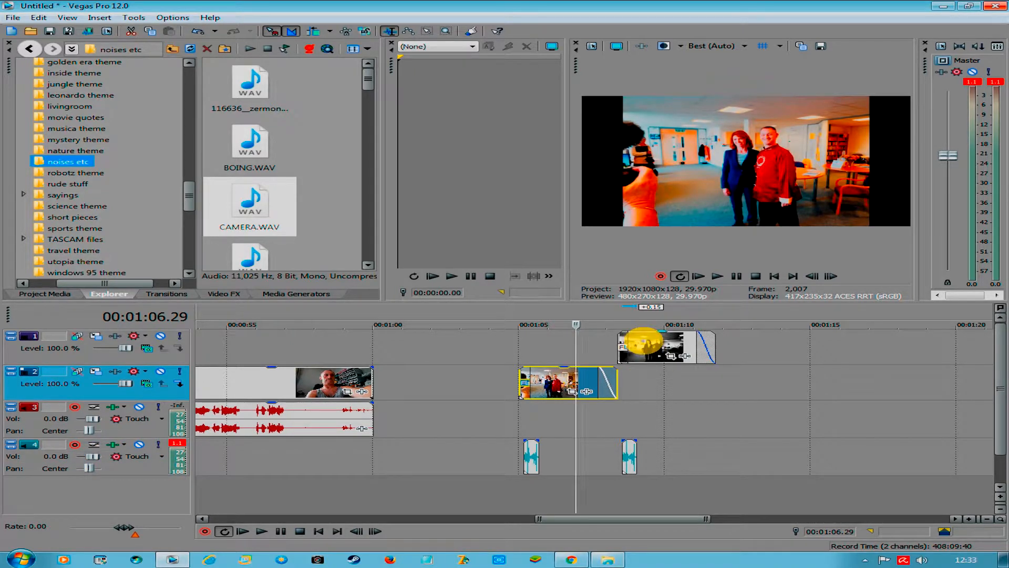
ctrl+click(643, 343)
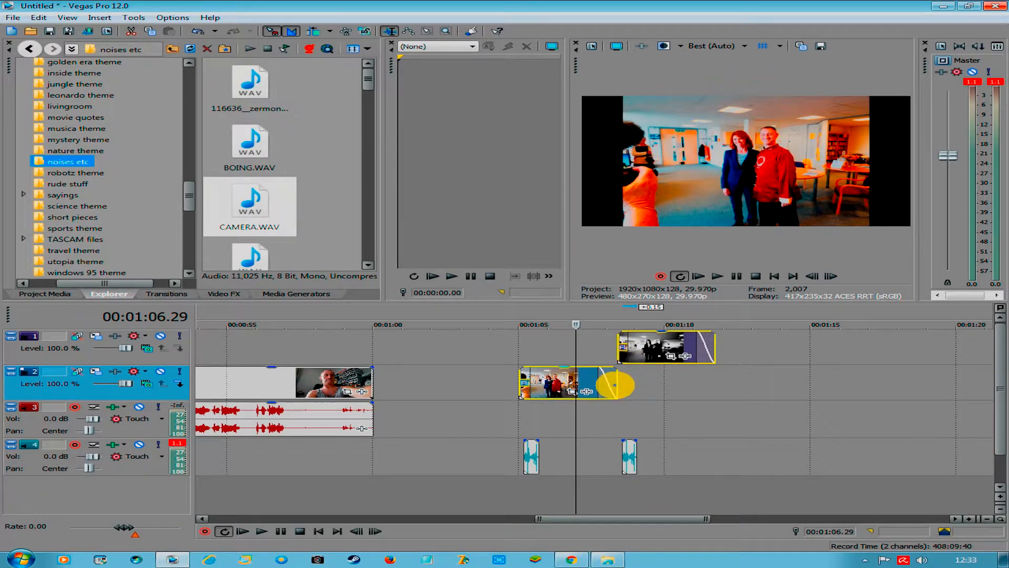
mouse_move(600, 383)
mouse_down()
mouse_move(611, 373)
mouse_move(600, 384)
mouse_up()
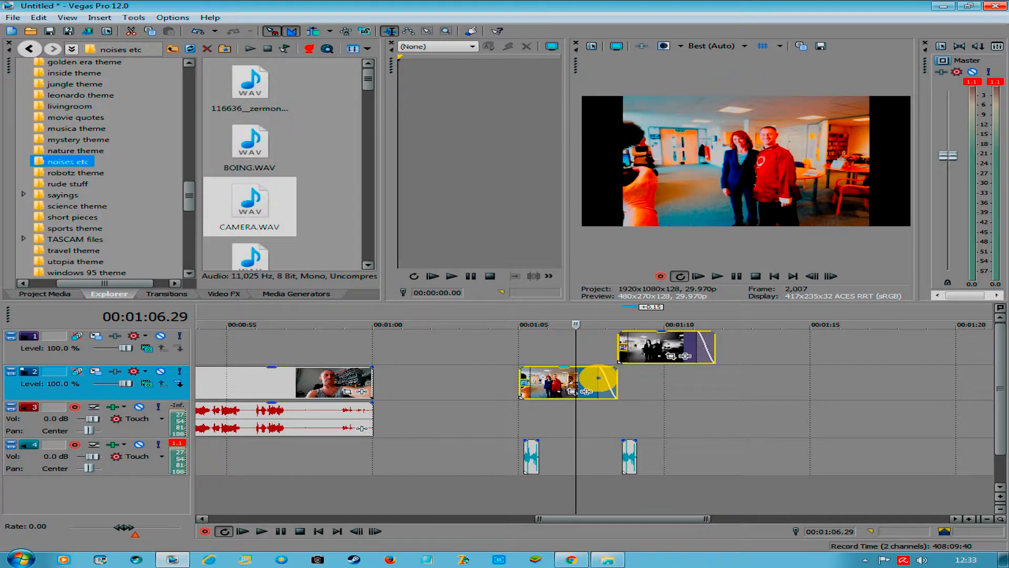